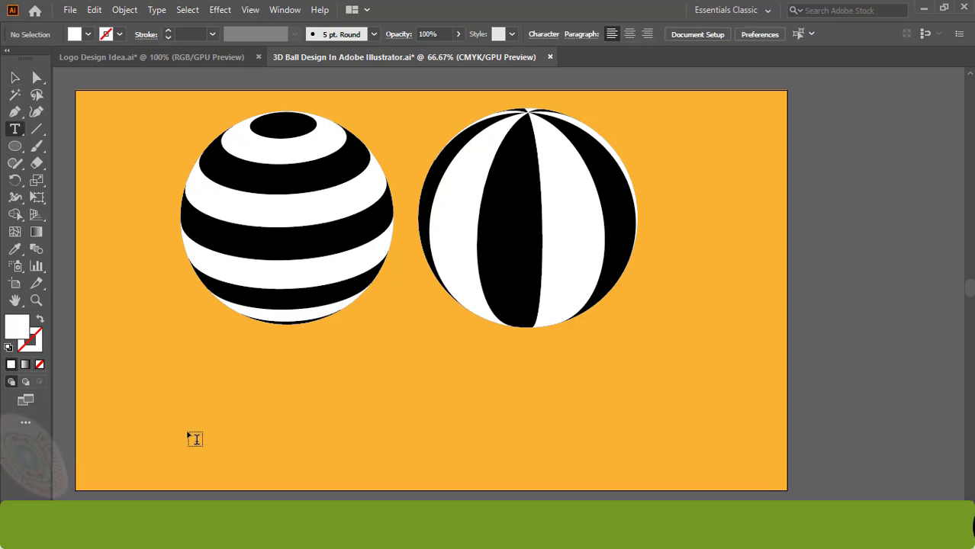
Create a 150 pt '3D Ball Design' text title near the lower-left of the artboard.
click(190, 432)
click(679, 33)
text(150)
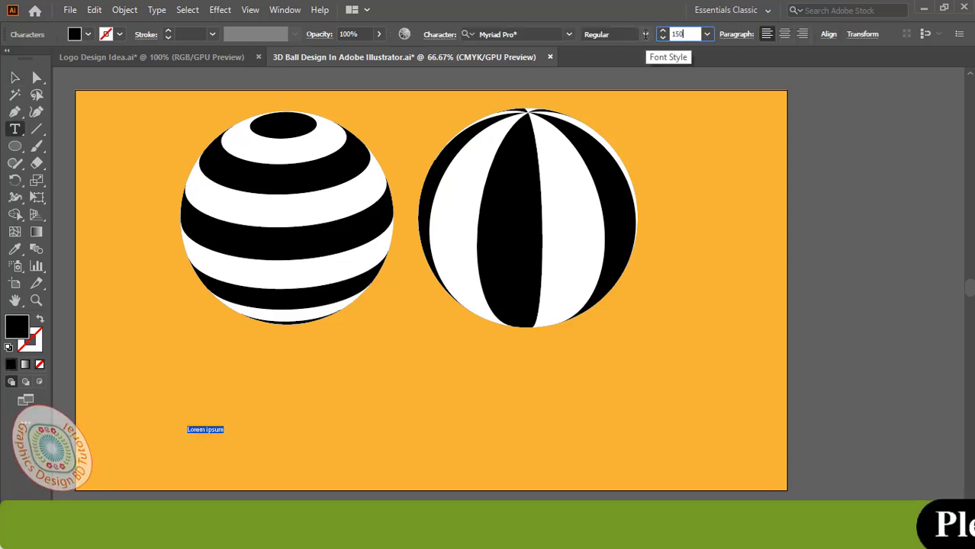
key(Return)
text(3D )
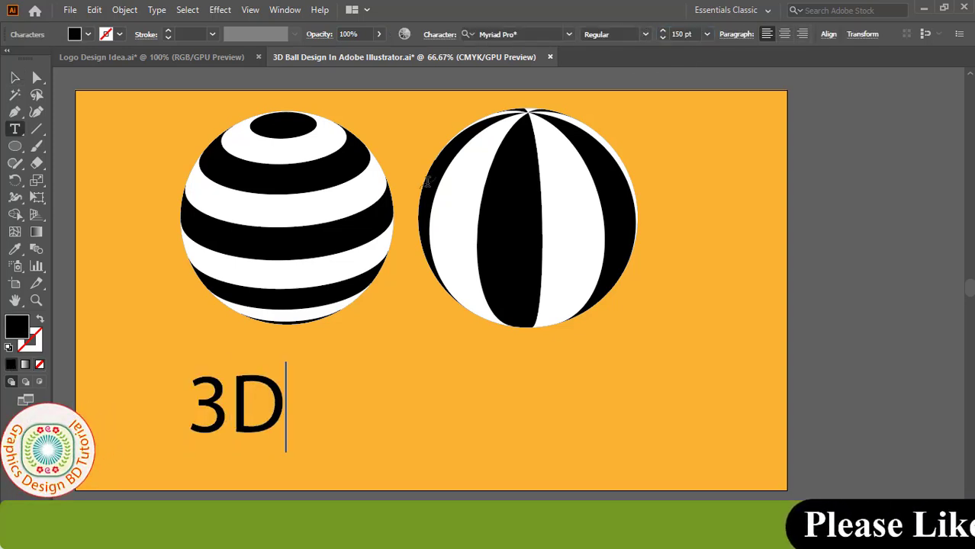
text(Ball D)
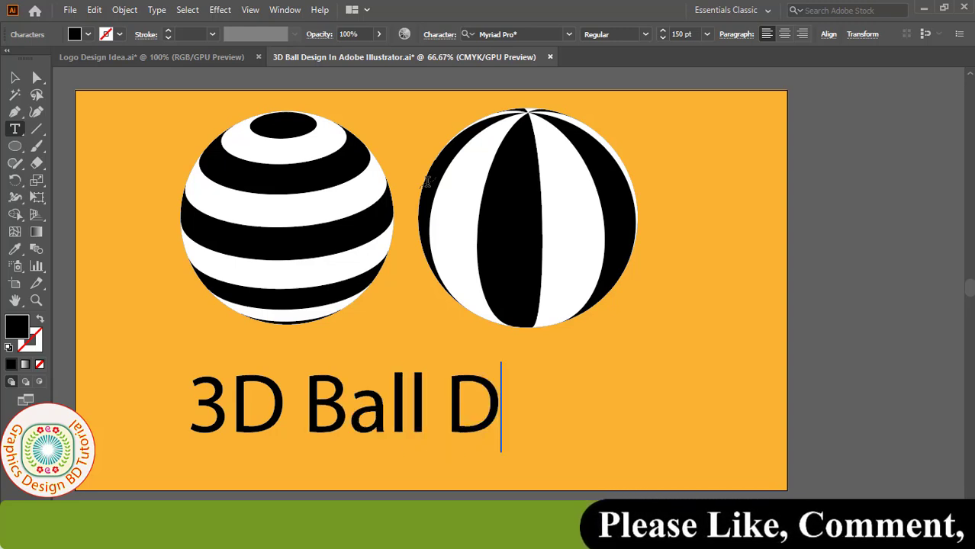
text(esign)
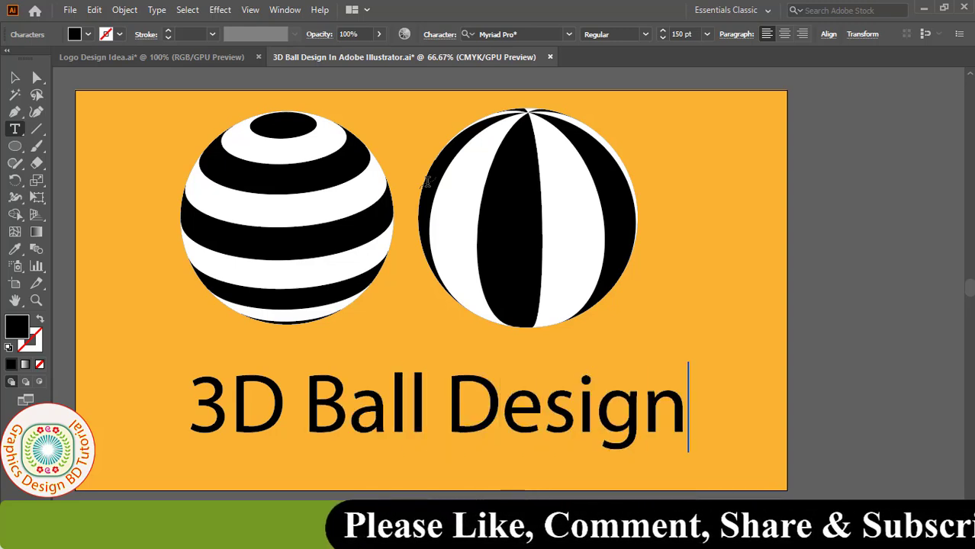
key(Escape)
Move the title lower and style it with a white fill and 9 px black stroke.
drag(327, 405, 302, 444)
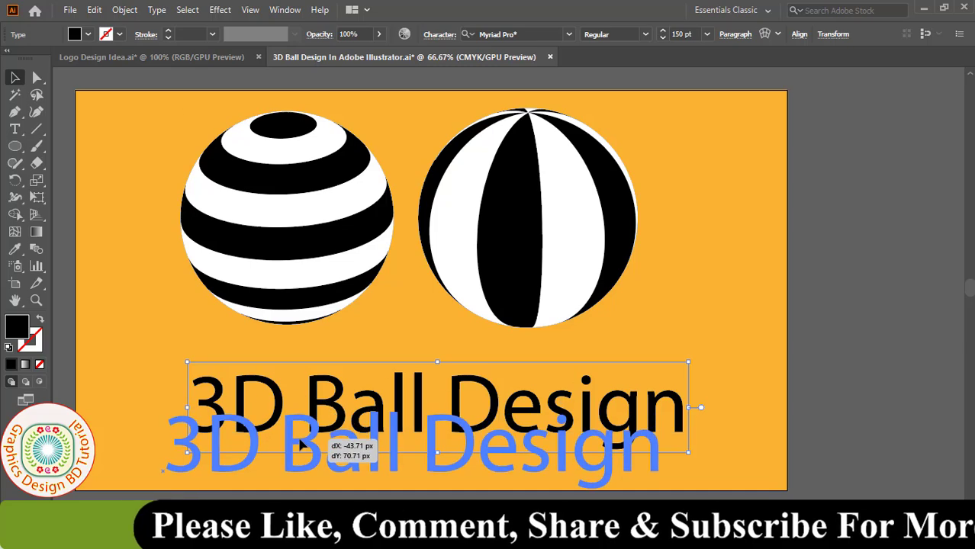
click(87, 34)
click(29, 59)
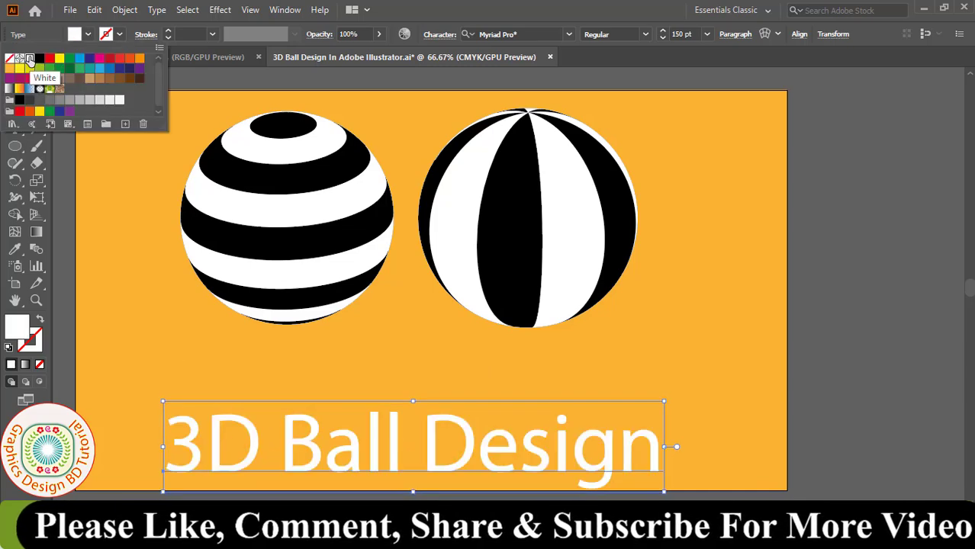
click(169, 31)
click(169, 31)
click(169, 32)
click(169, 31)
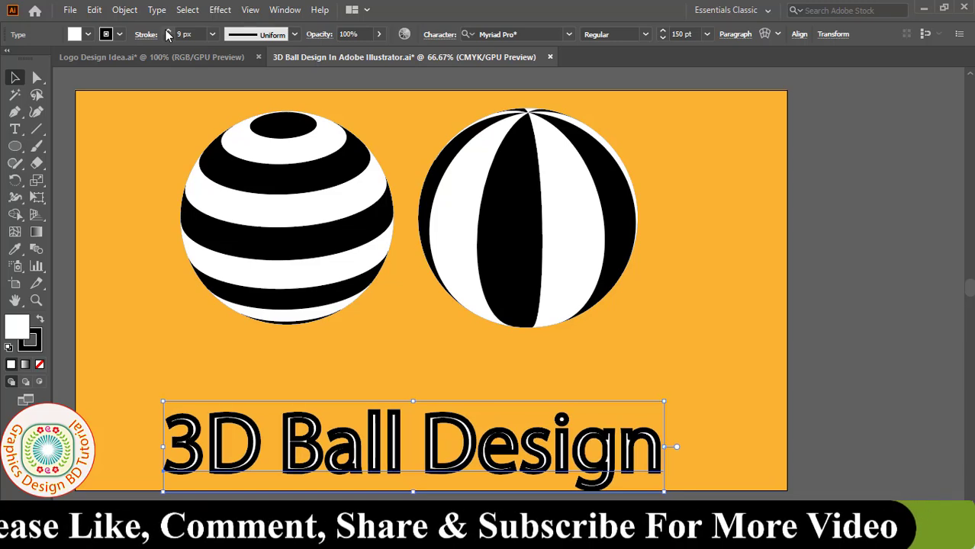
Delete both striped balls from the artboard.
drag(511, 294, 512, 316)
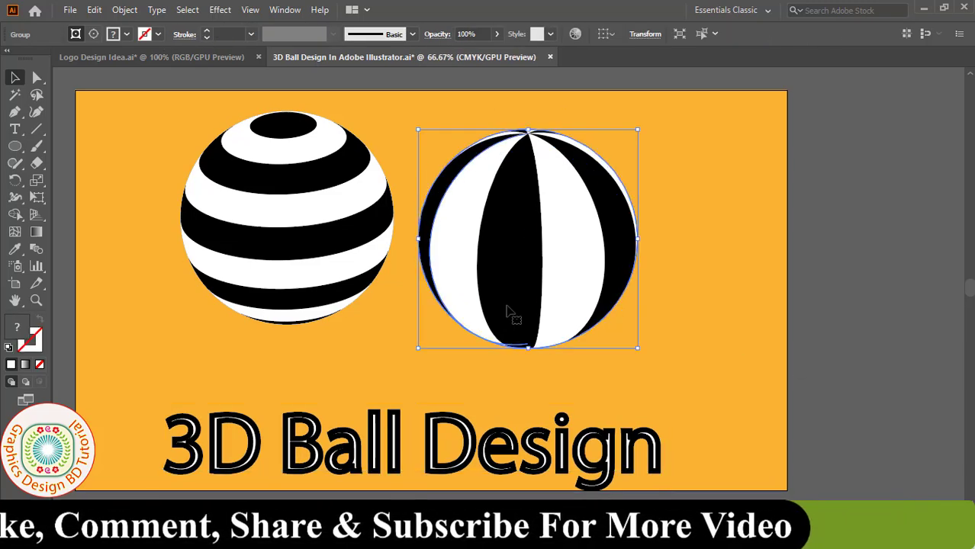
drag(332, 238, 319, 289)
key(Delete)
click(467, 296)
key(Delete)
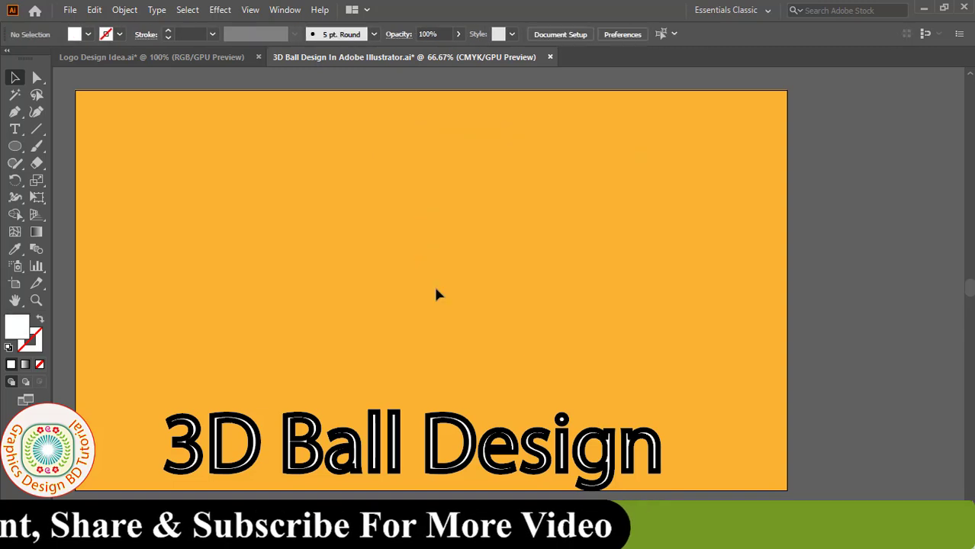
Draw a long thin black-filled rectangle at the artboard's top-left.
drag(15, 146, 53, 146)
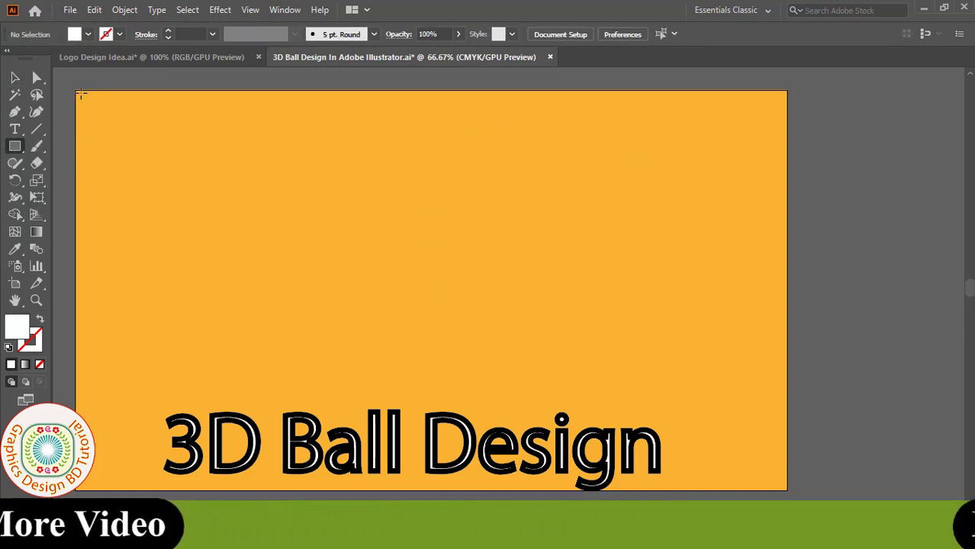
drag(80, 93, 471, 120)
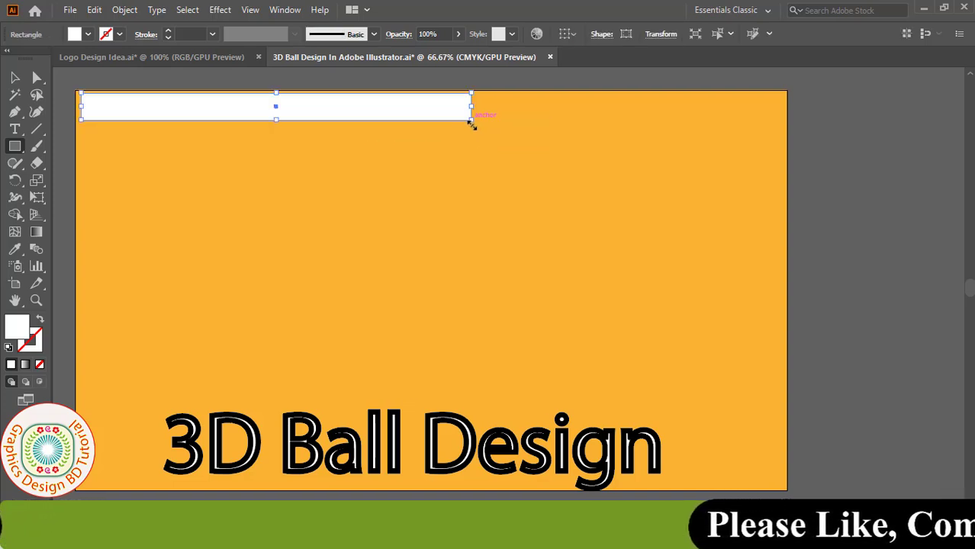
click(87, 33)
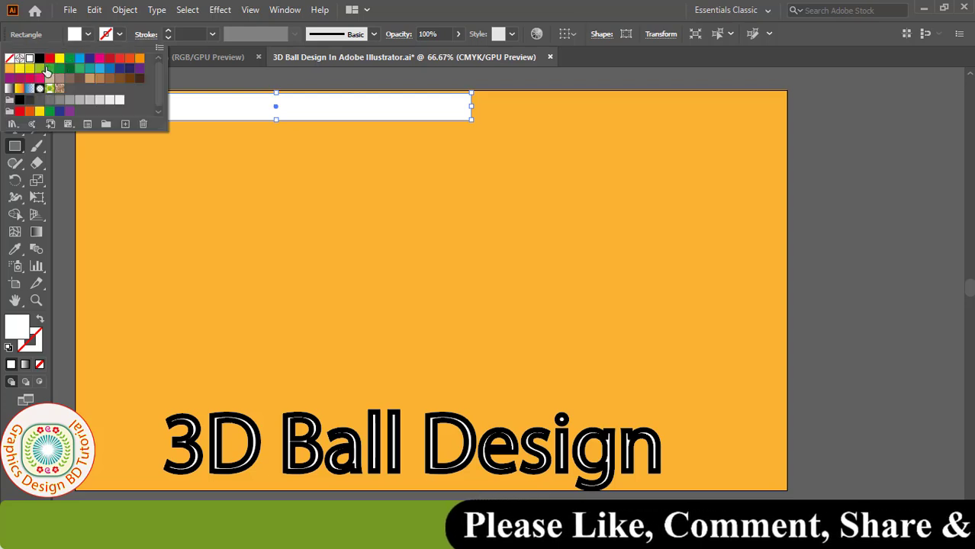
click(39, 59)
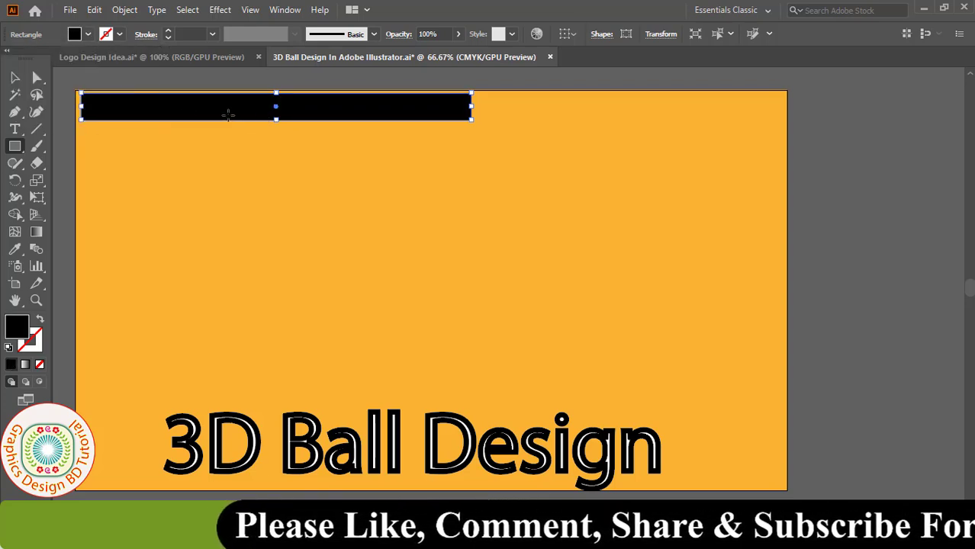
Duplicate the black rectangle directly below it and fill the copy white.
key(v)
drag(210, 115, 212, 144)
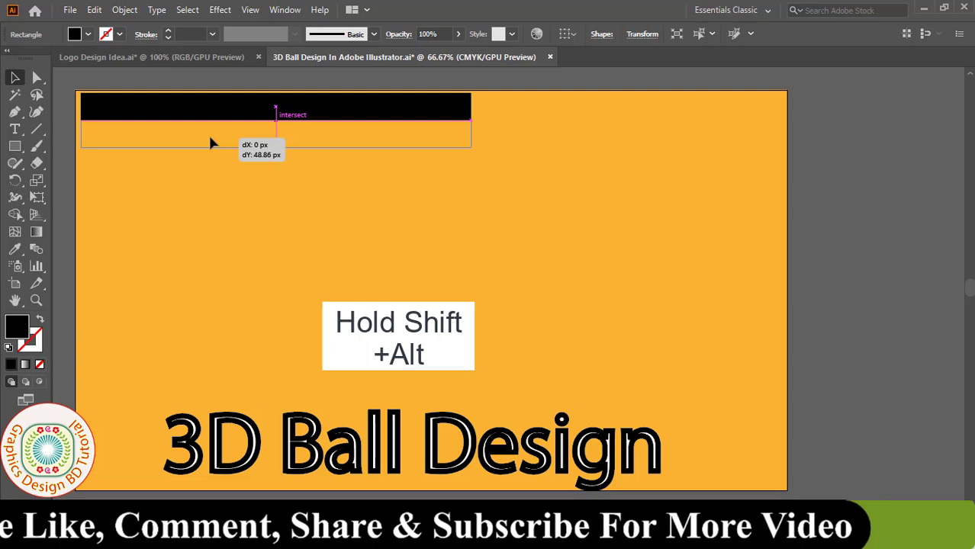
drag(212, 144, 212, 144)
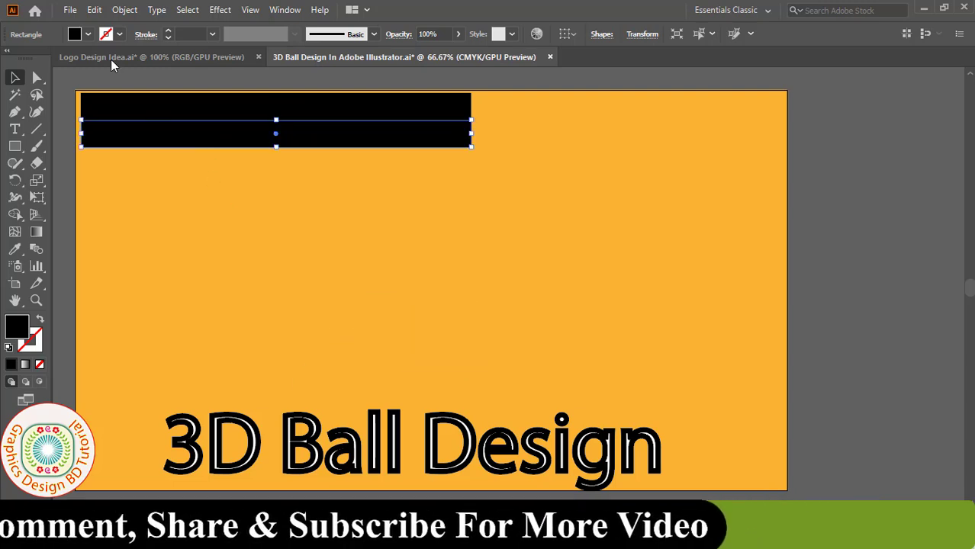
click(87, 35)
click(29, 58)
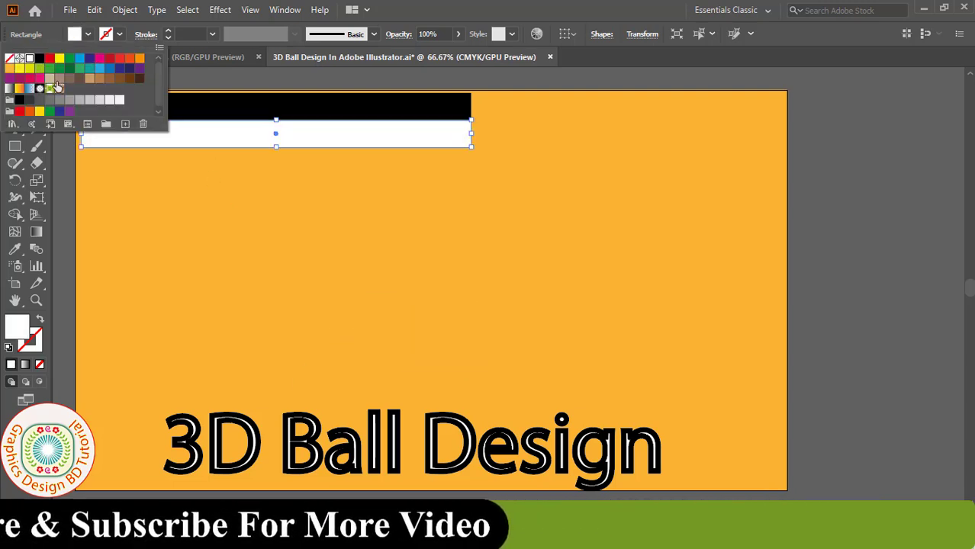
click(385, 177)
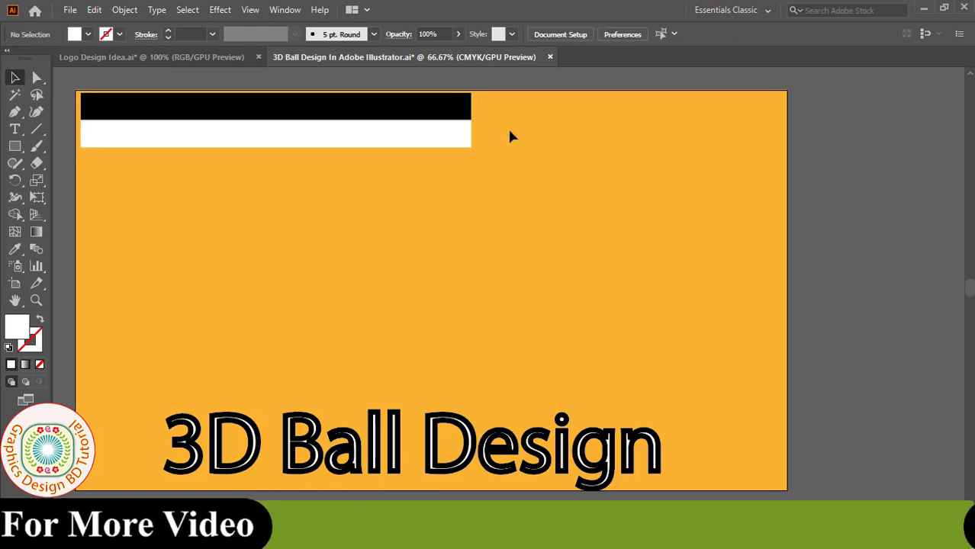
Copy the black-and-white stripe pair downward, repeating with Ctrl+D for five pairs total.
drag(457, 177, 428, 182)
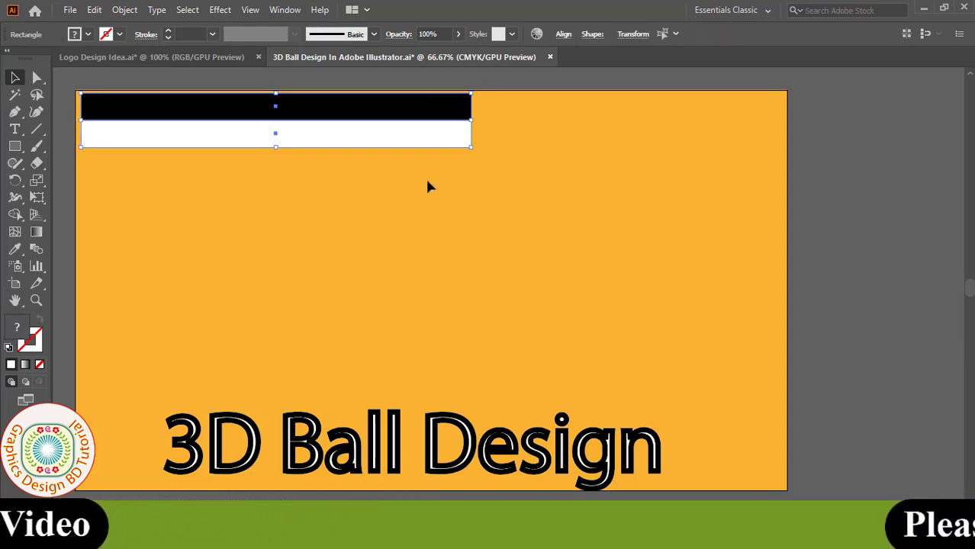
drag(374, 143, 379, 206)
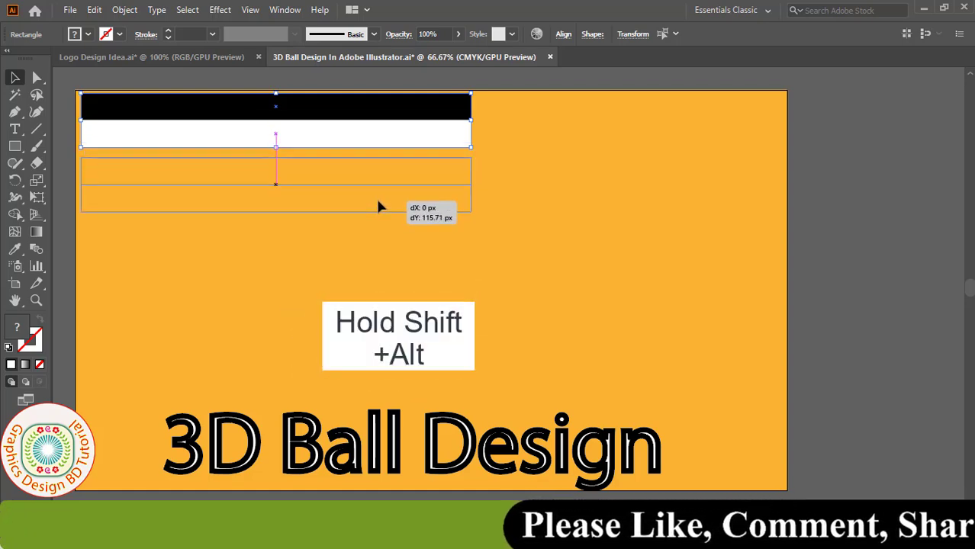
drag(378, 201, 379, 192)
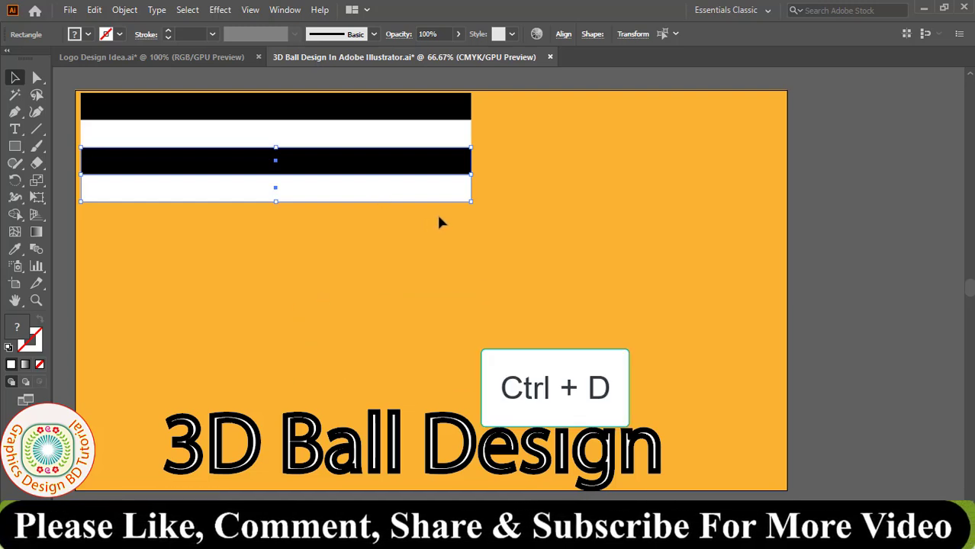
key(ctrl+d)
key(ctrl+d)
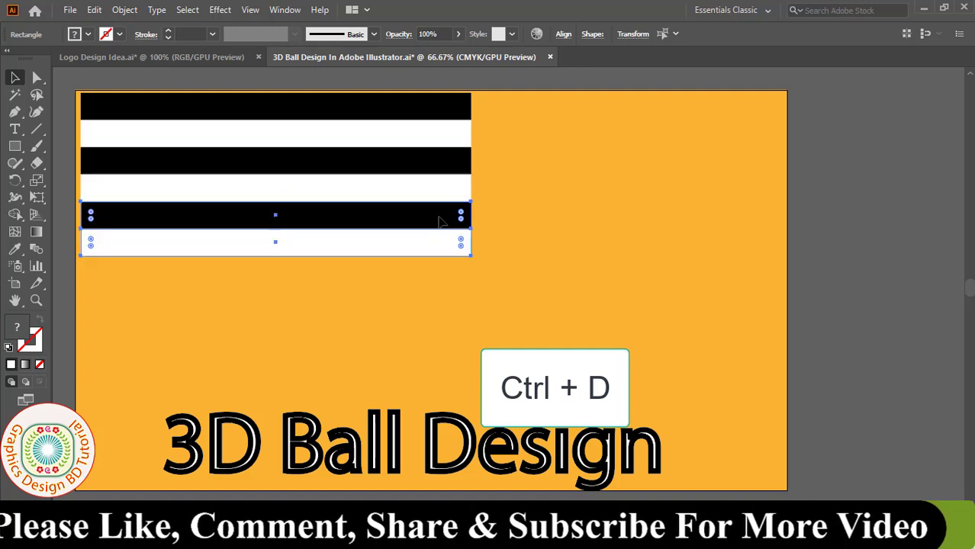
key(ctrl+d)
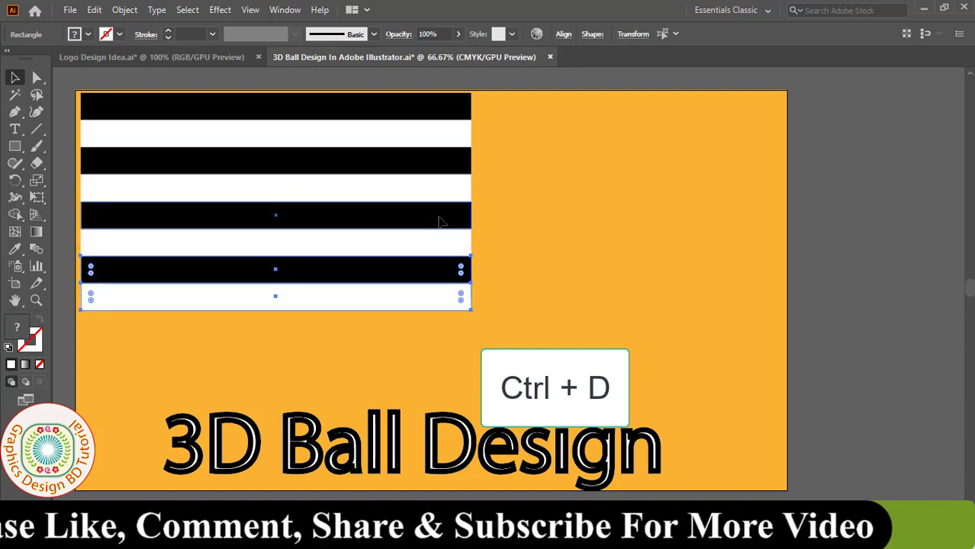
key(ctrl+d)
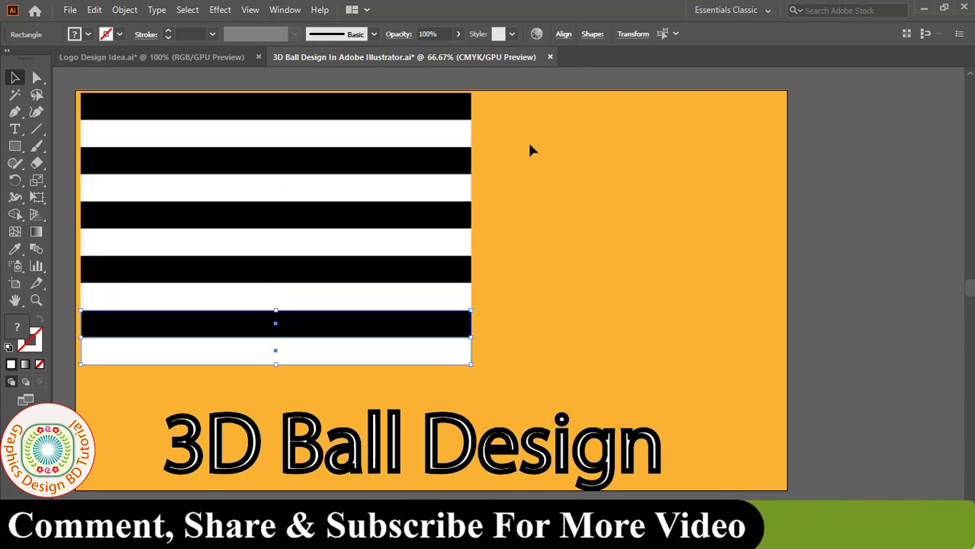
click(503, 197)
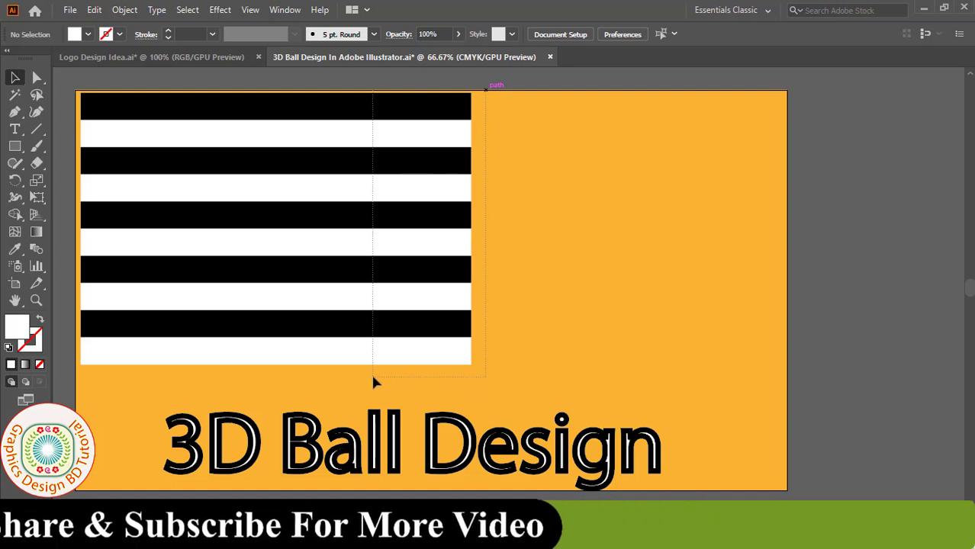
Duplicate the ten-stripe block to the right, then reselect the original left block.
drag(377, 386, 372, 381)
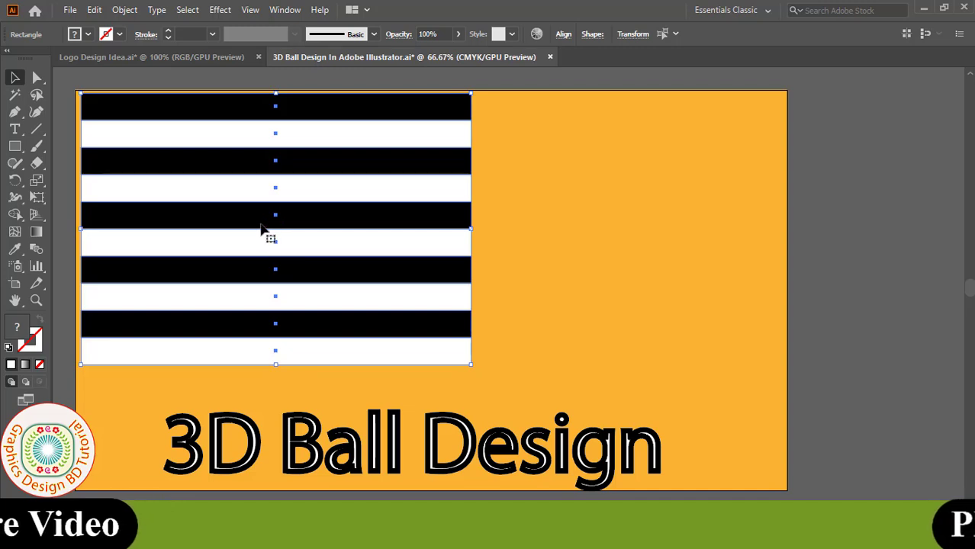
mouse_move(262, 231)
mouse_down()
mouse_move(723, 234)
mouse_move(663, 227)
mouse_up()
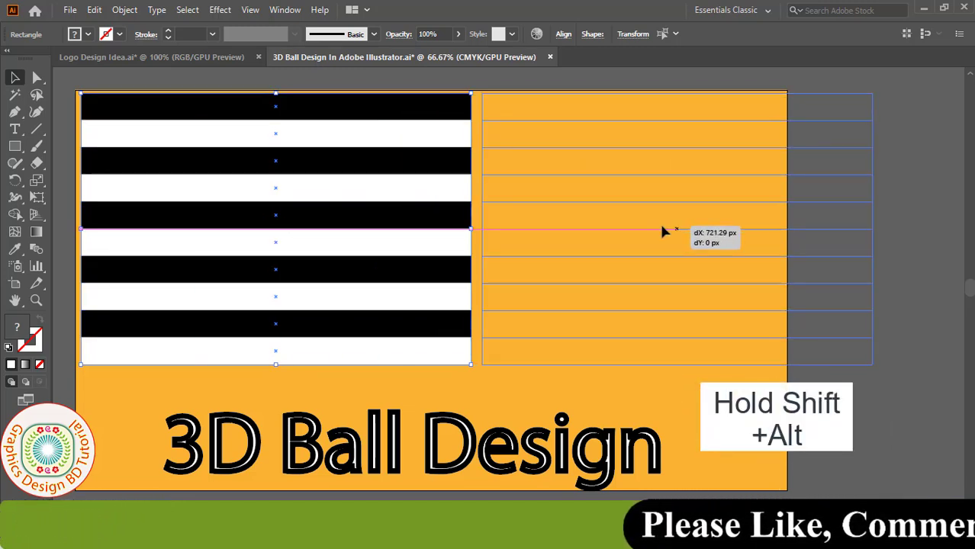
drag(663, 231, 662, 231)
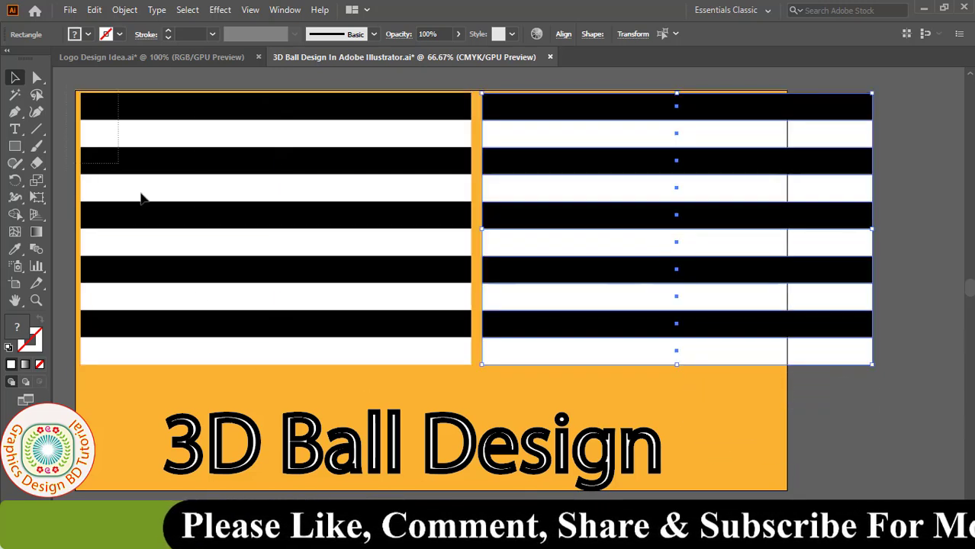
drag(280, 379, 285, 359)
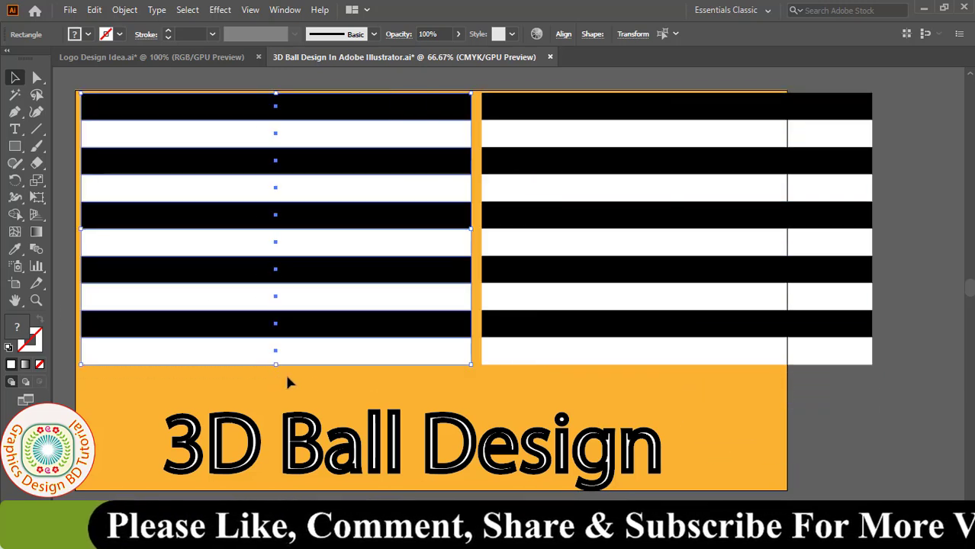
Show the Brushes panel group from the Window menu and switch to Symbols.
click(288, 13)
click(345, 247)
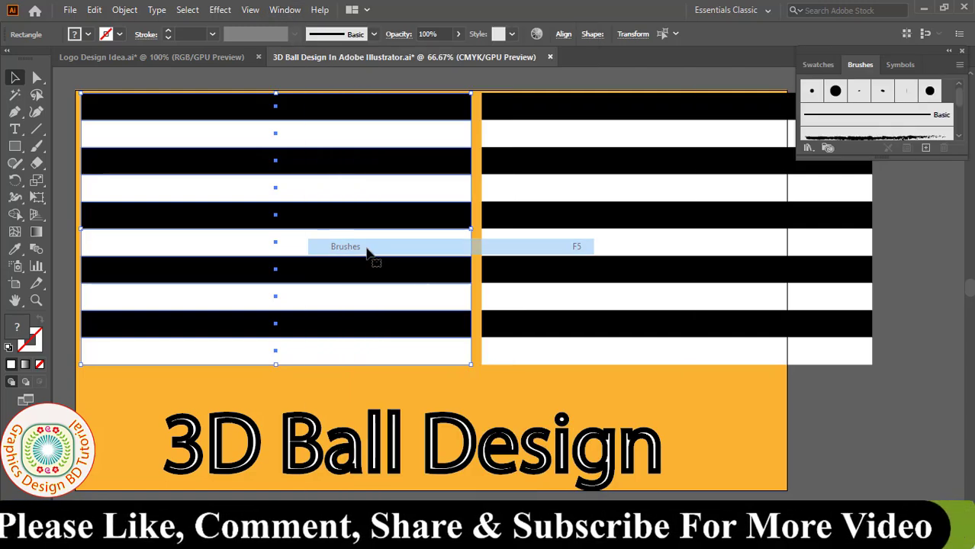
mouse_move(647, 272)
mouse_down()
mouse_move(640, 261)
mouse_move(642, 322)
mouse_up()
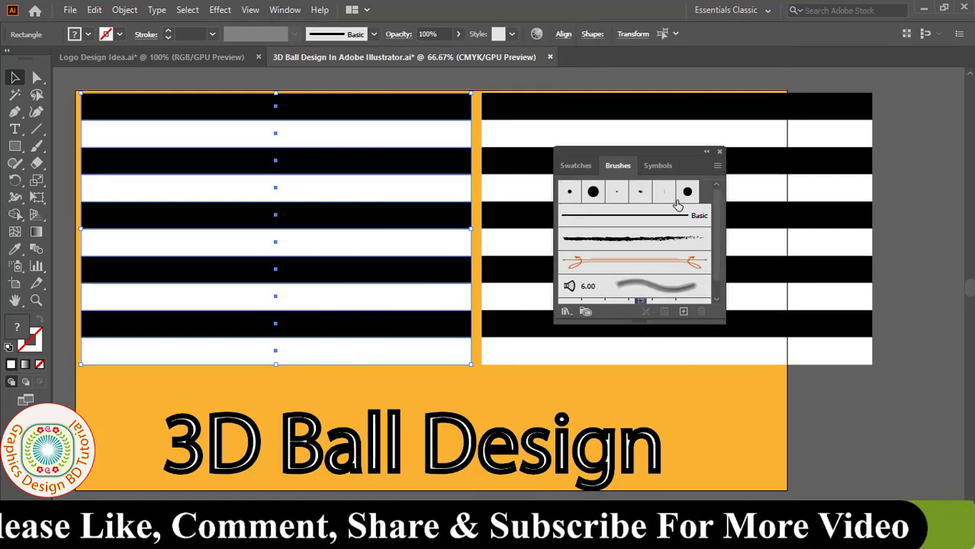
click(661, 167)
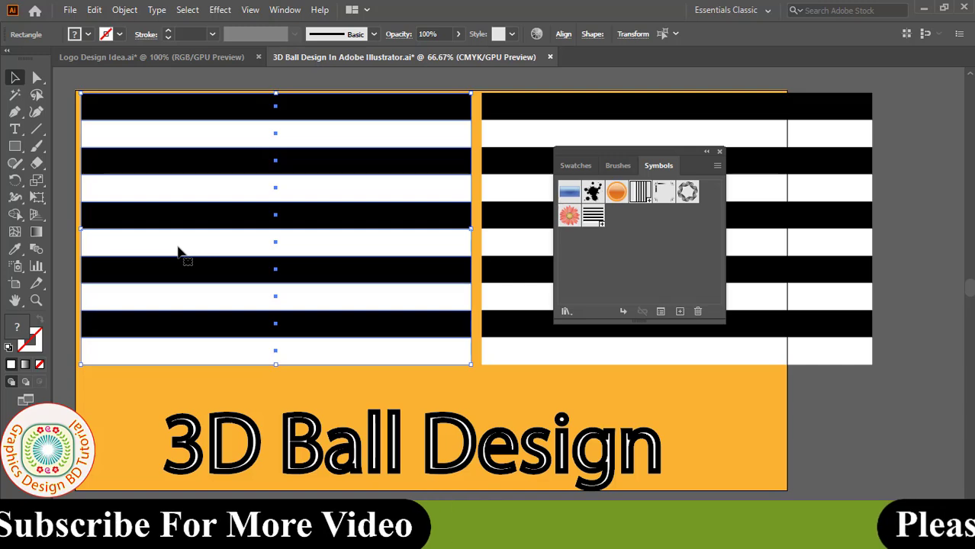
Save the left stripes as the '3D Ball-1' symbol and delete its artboard instance.
mouse_move(181, 253)
mouse_down()
mouse_move(369, 280)
mouse_move(654, 283)
mouse_up()
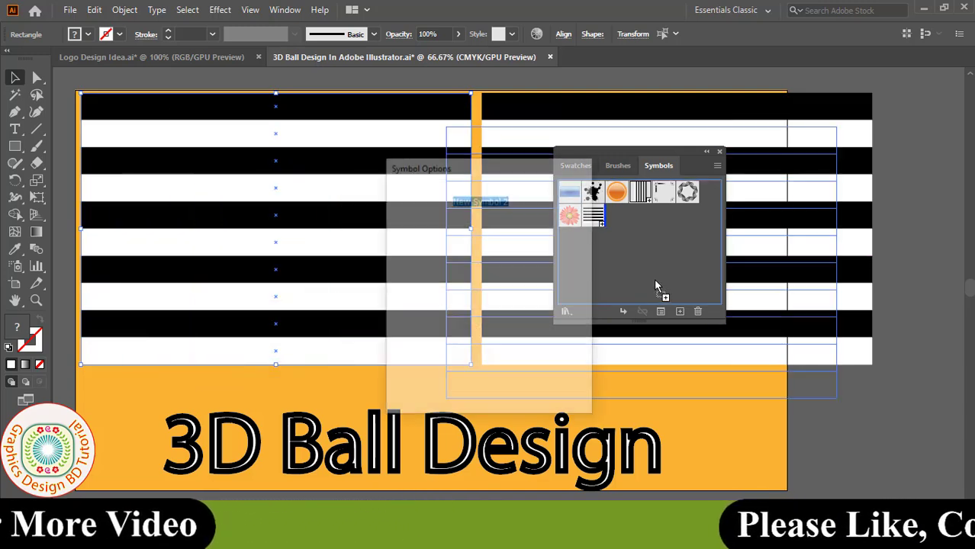
text(3D Ball-1)
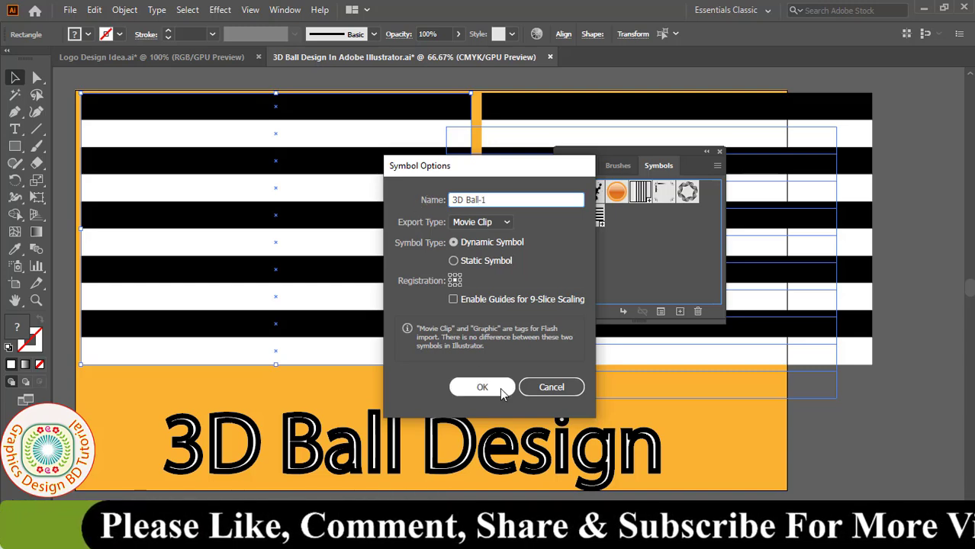
click(500, 388)
mouse_move(660, 152)
mouse_down()
mouse_move(886, 370)
mouse_move(261, 199)
mouse_up()
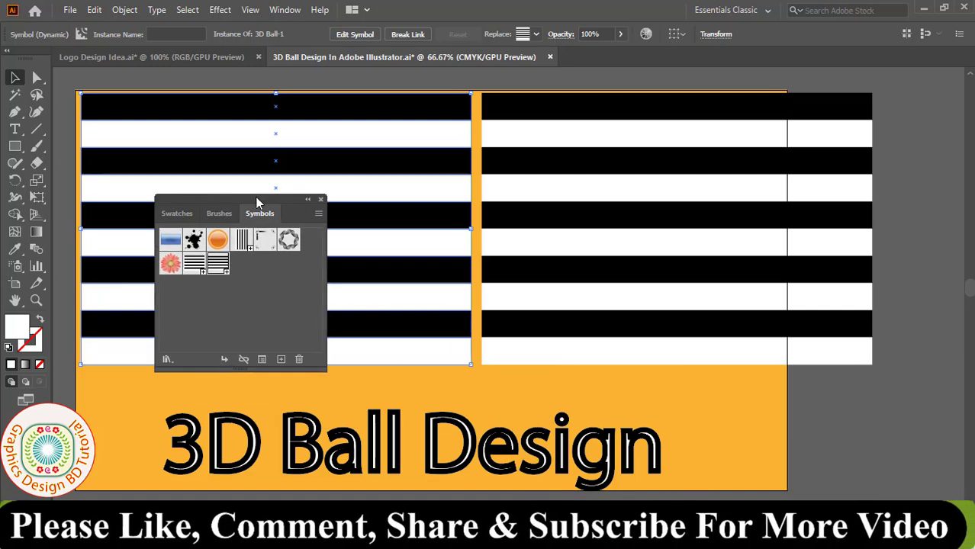
click(225, 137)
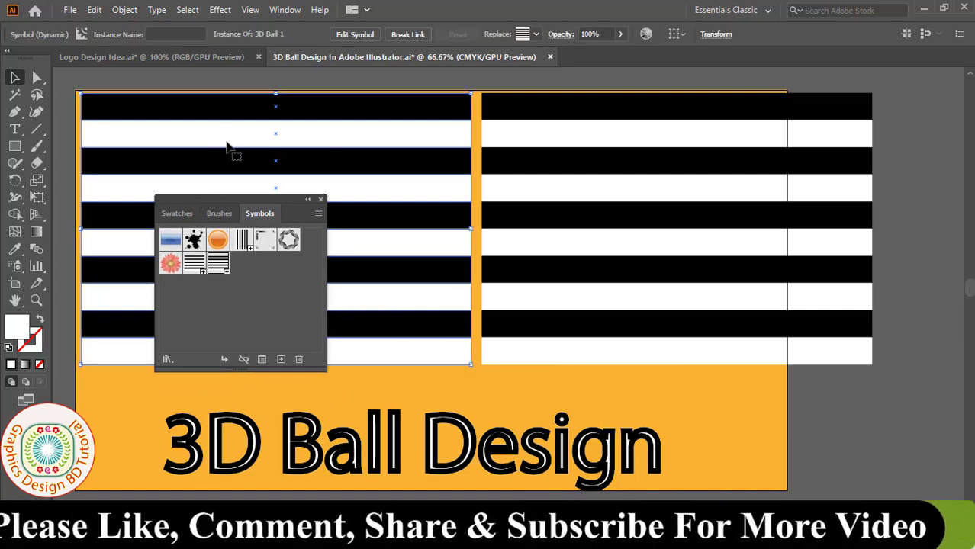
key(Delete)
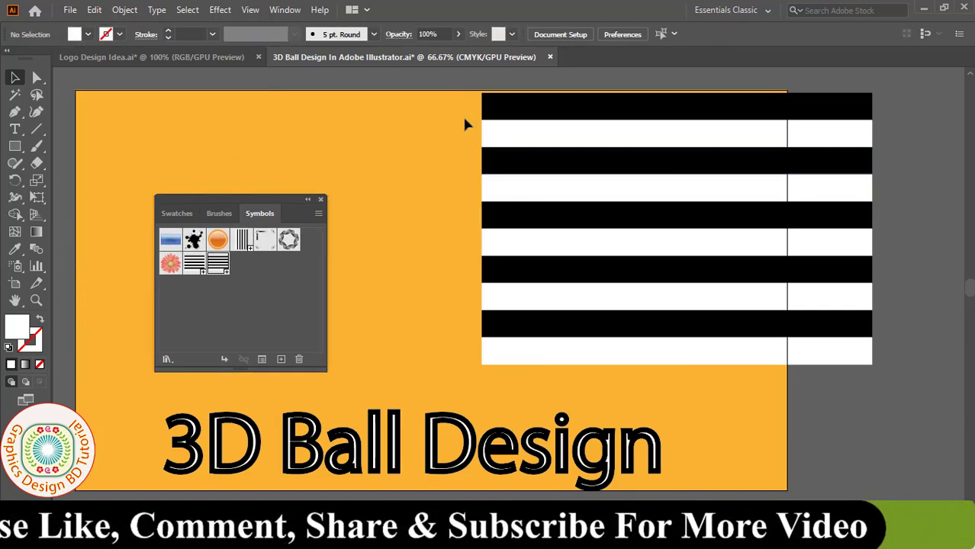
key(ctrl+a)
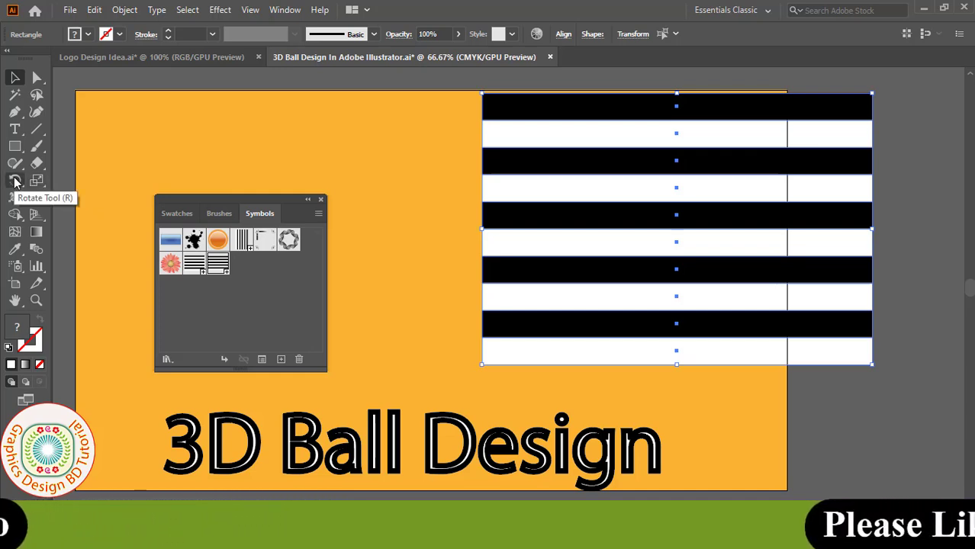
Rotate the remaining stripe block by 90° through the Rotate dialog.
double_click(14, 181)
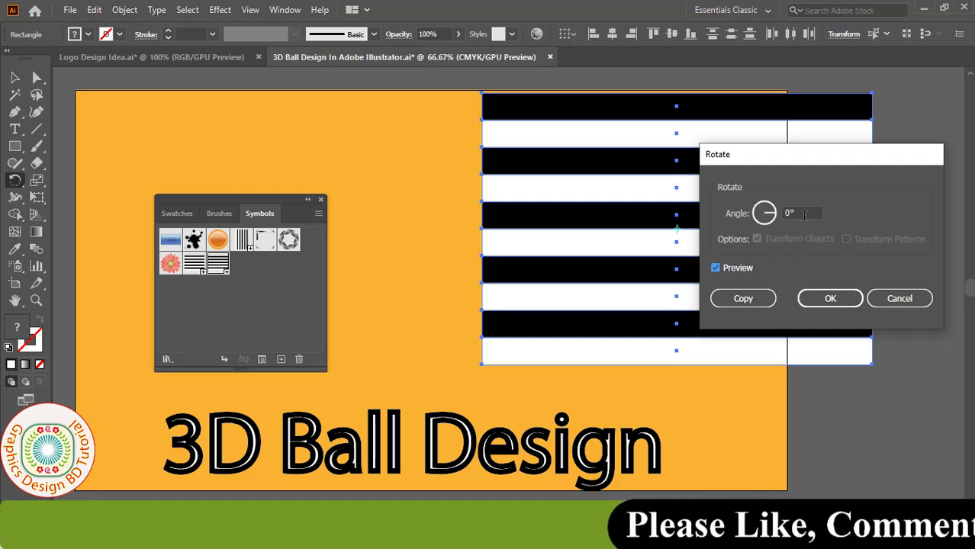
drag(802, 213, 782, 213)
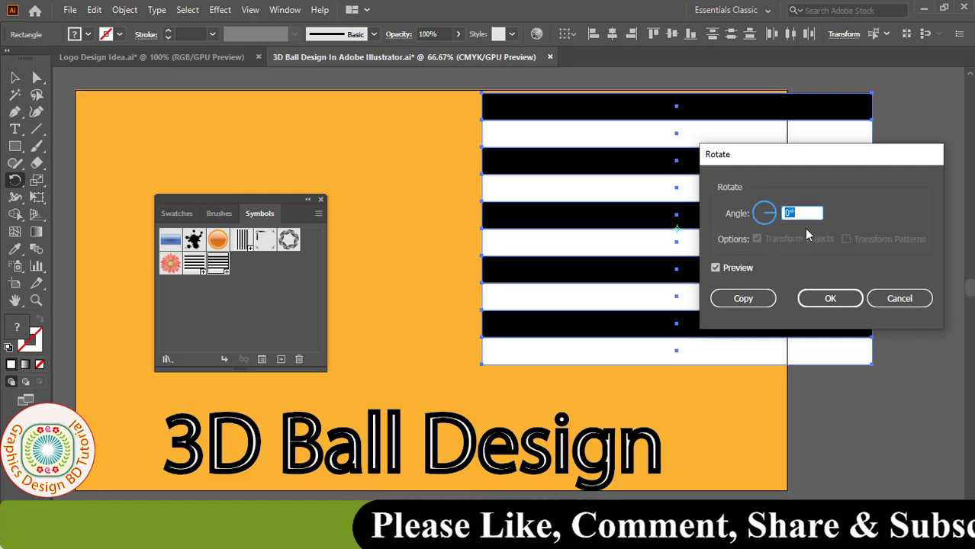
text(90)
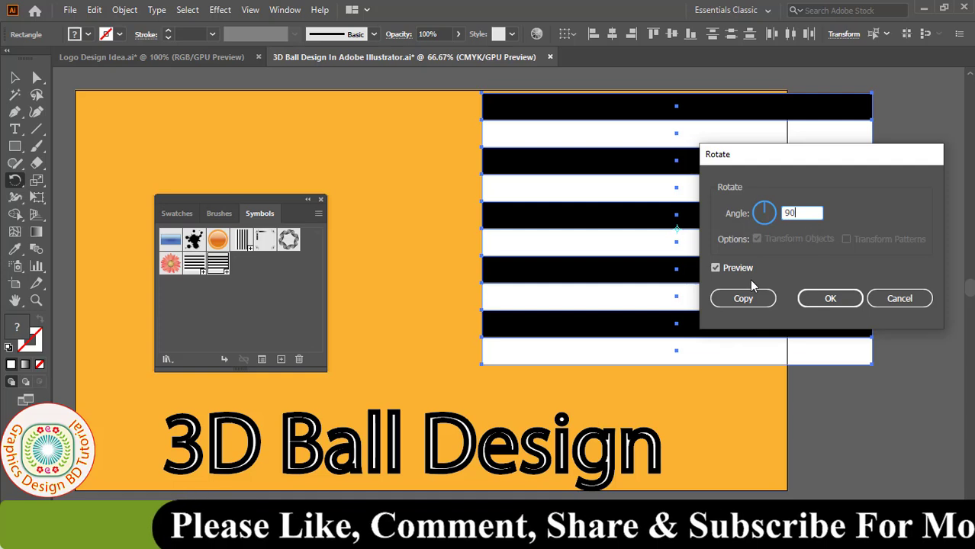
key(Tab)
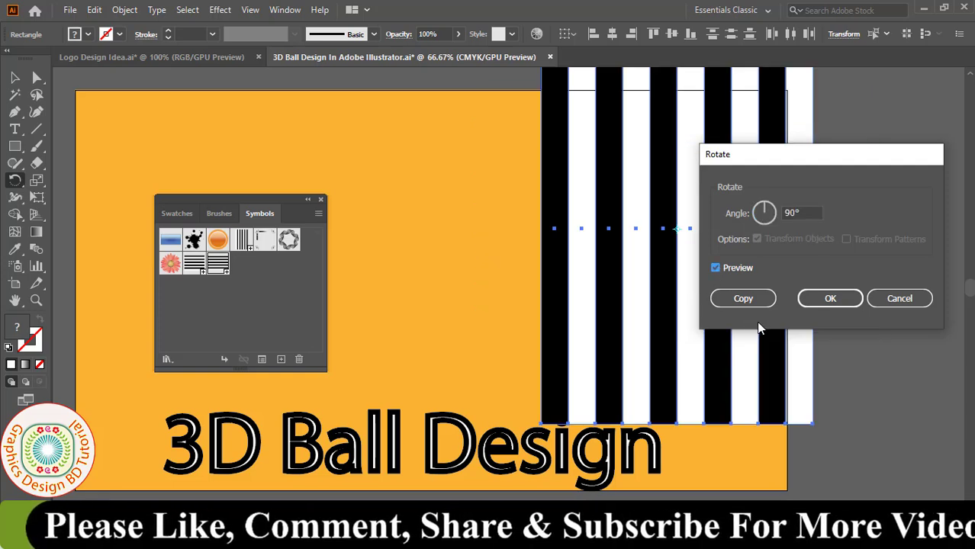
click(818, 297)
key(v)
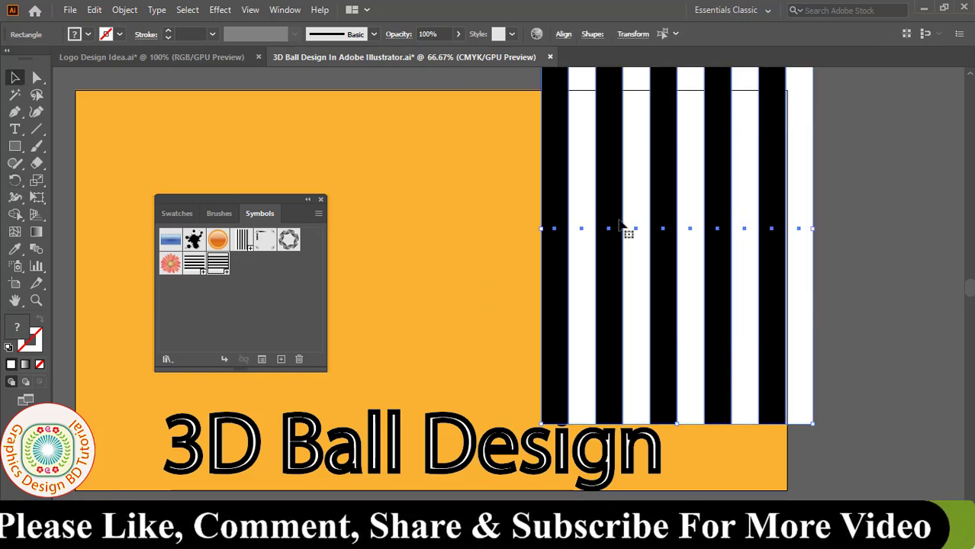
Save the vertical stripes as the 'Ball-2' Movie Clip symbol and delete the instance.
drag(617, 218, 225, 295)
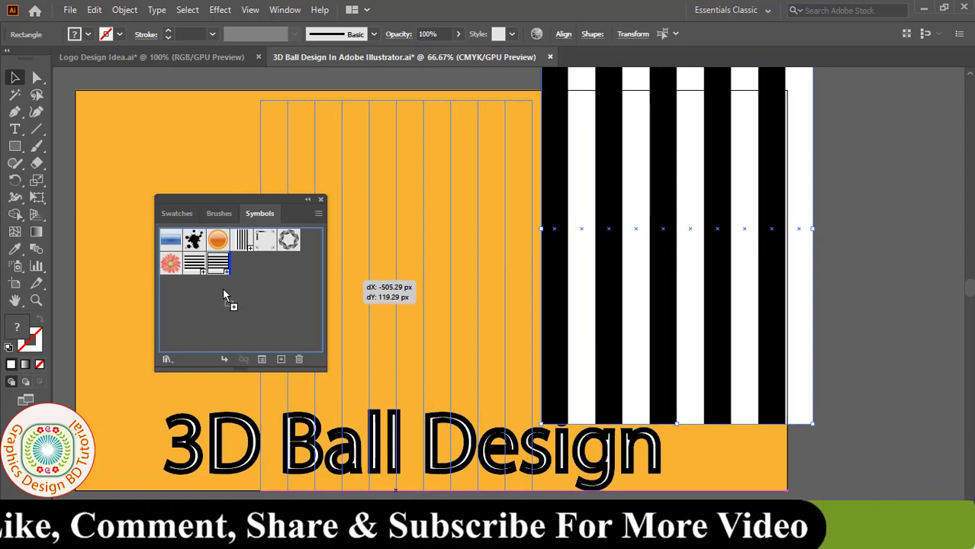
drag(223, 290, 223, 289)
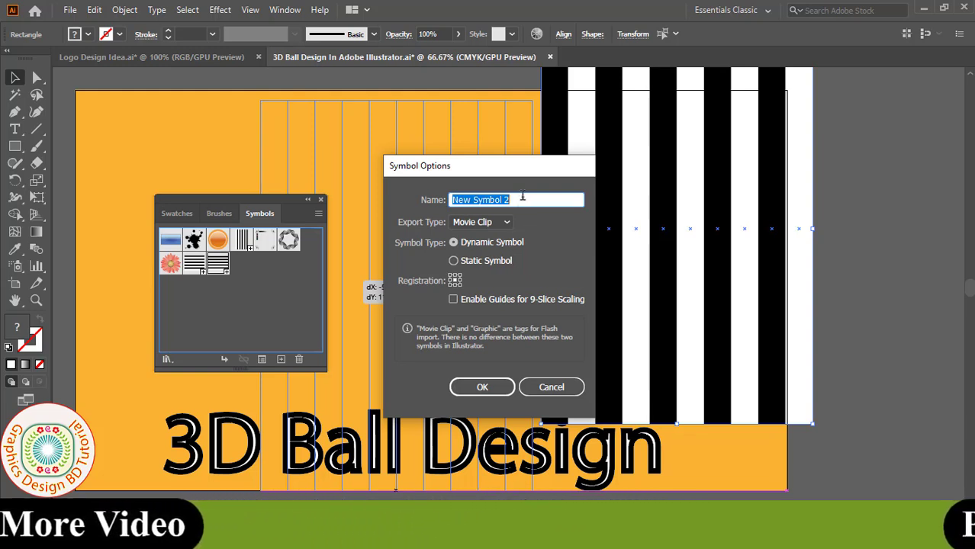
text(Ball-2)
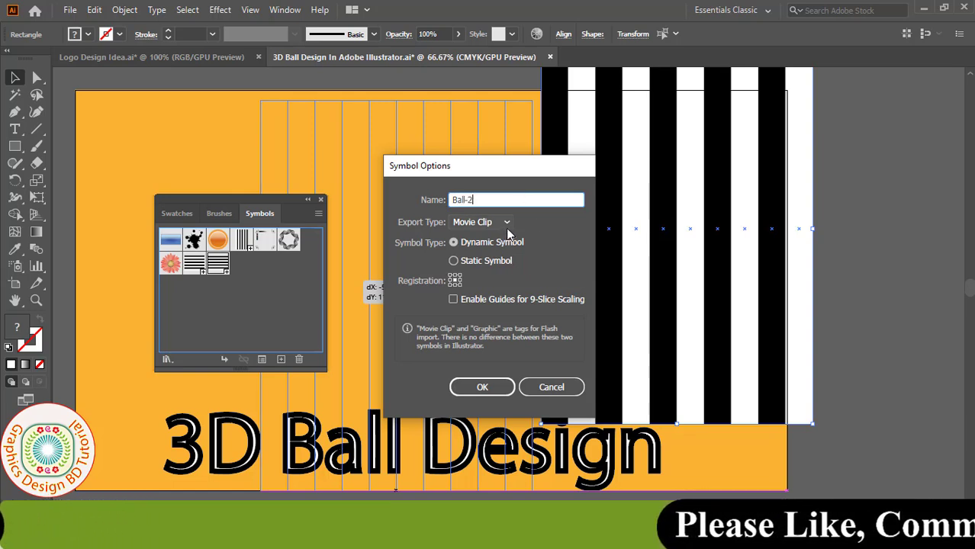
click(506, 222)
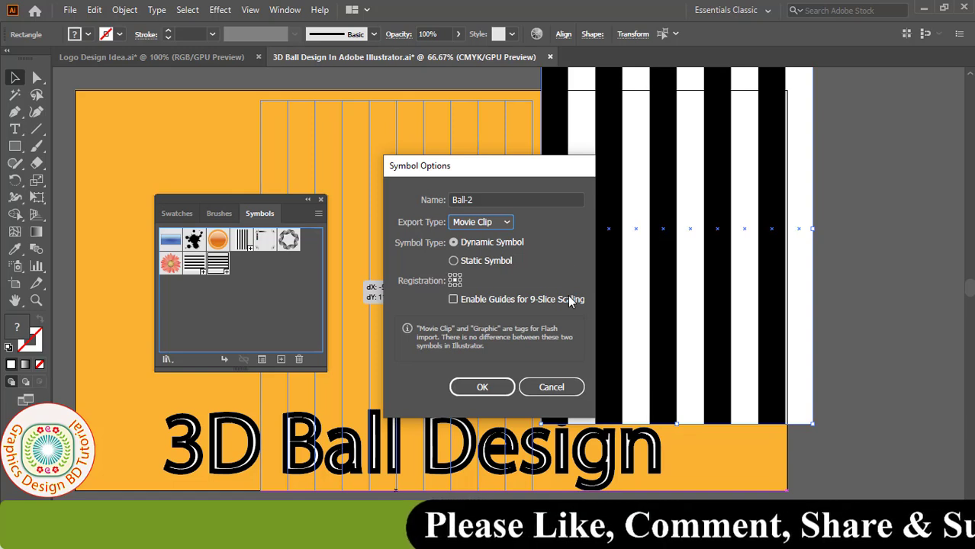
click(497, 391)
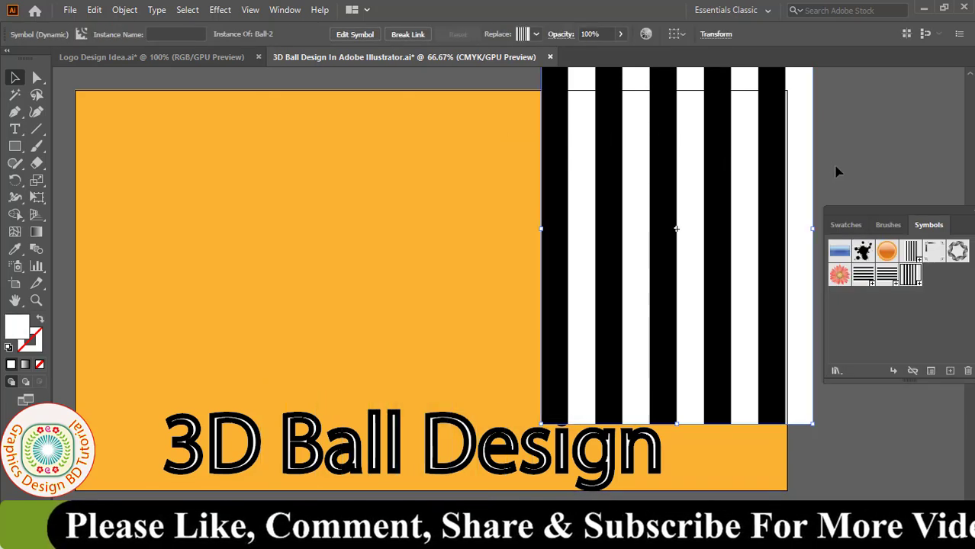
key(Delete)
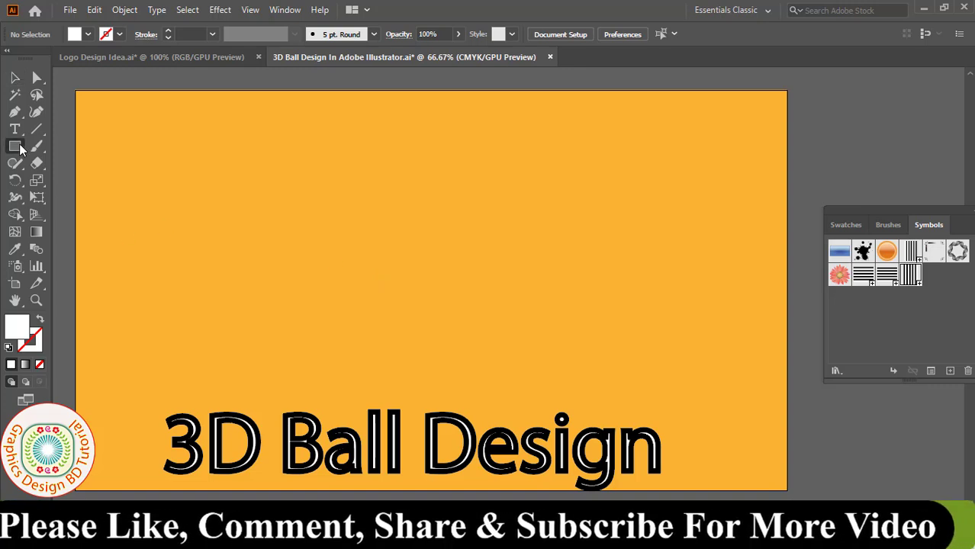
Draw a white circle, delete its right anchor to leave a half-circle, and nudge it right.
drag(21, 150, 75, 182)
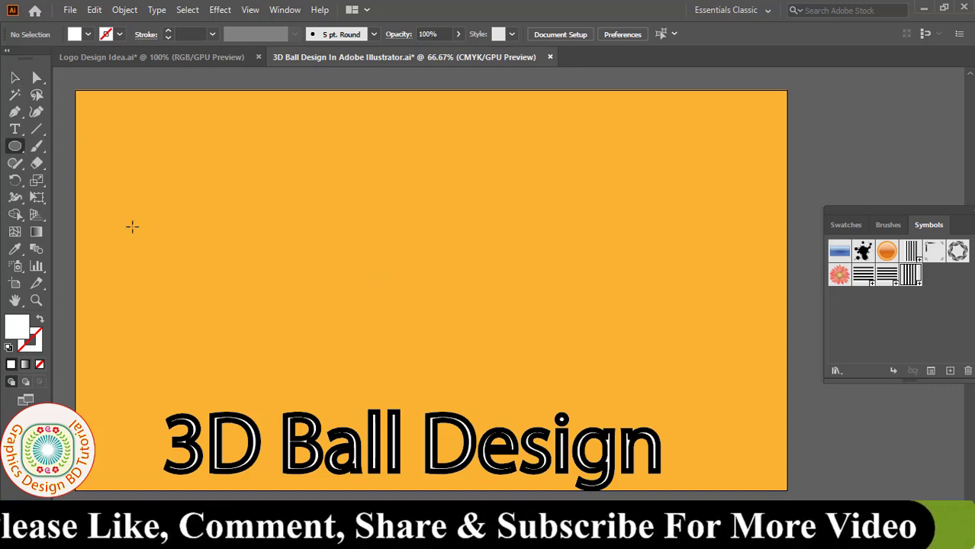
mouse_move(128, 113)
mouse_down()
mouse_move(371, 330)
mouse_move(389, 358)
mouse_up()
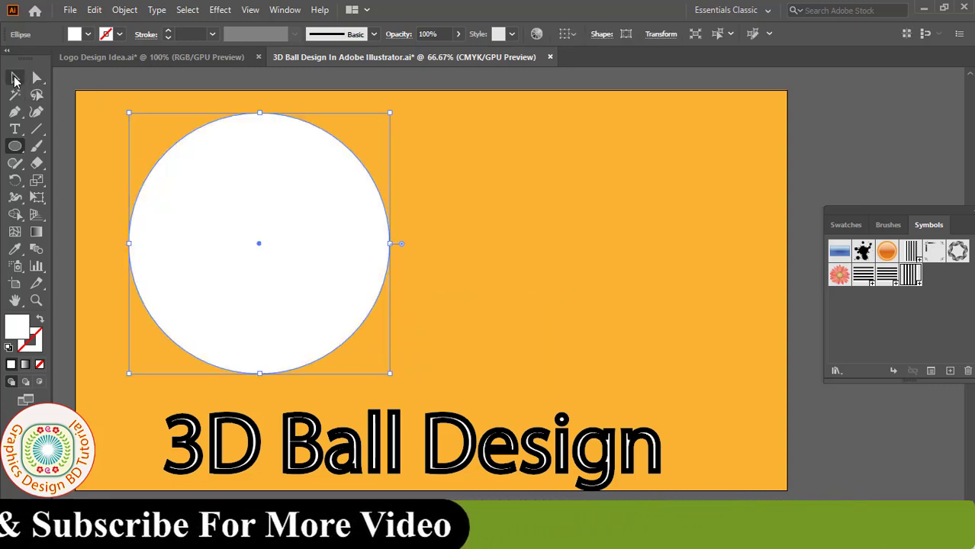
click(35, 78)
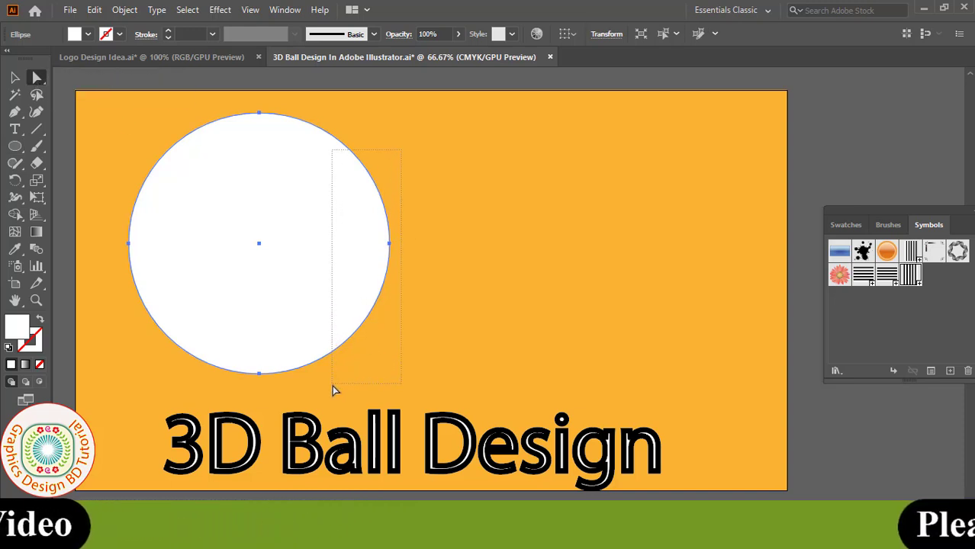
drag(340, 383, 334, 382)
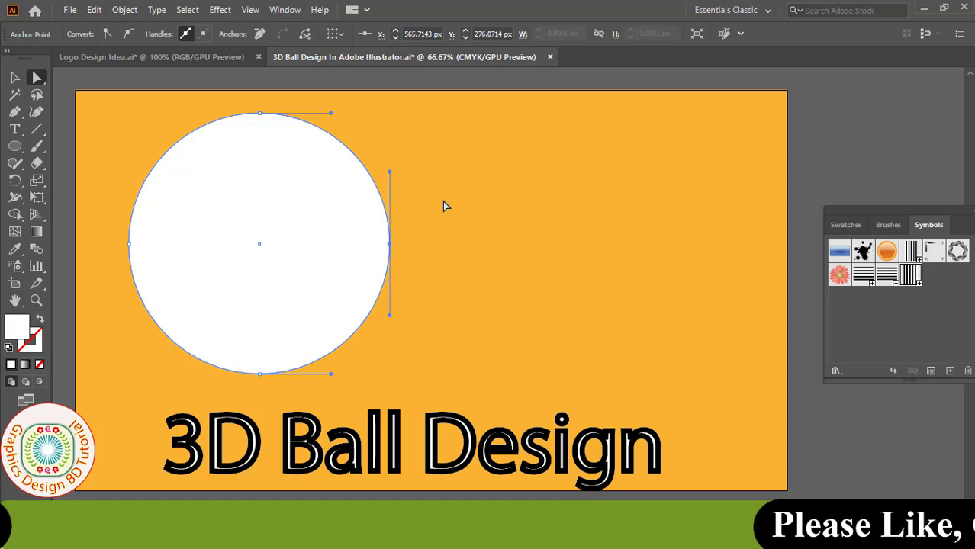
key(Delete)
key(v)
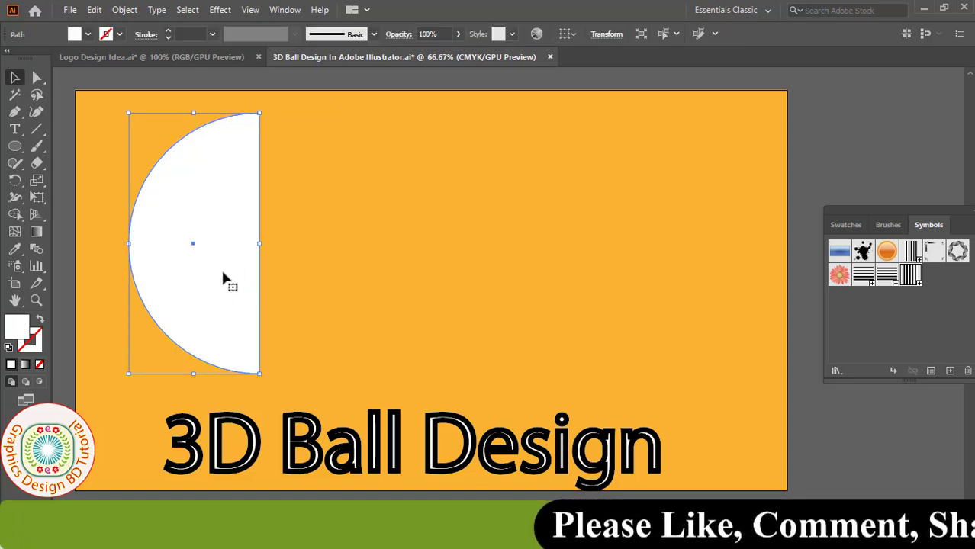
drag(222, 275, 310, 285)
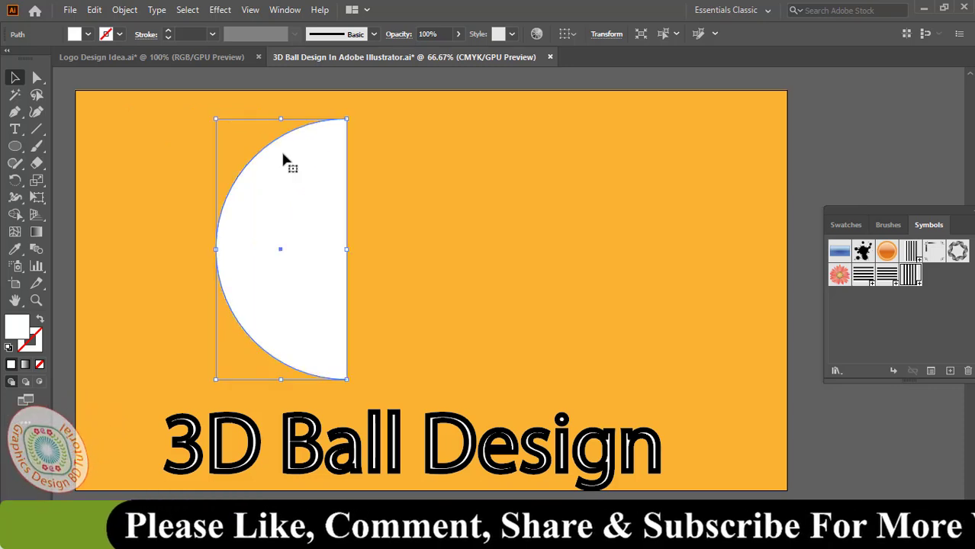
click(220, 10)
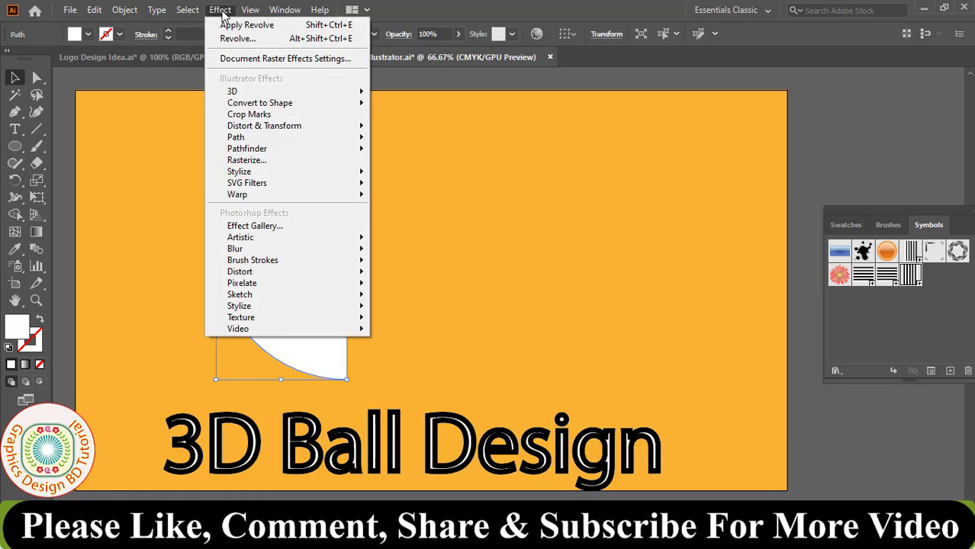
mouse_move(290, 91)
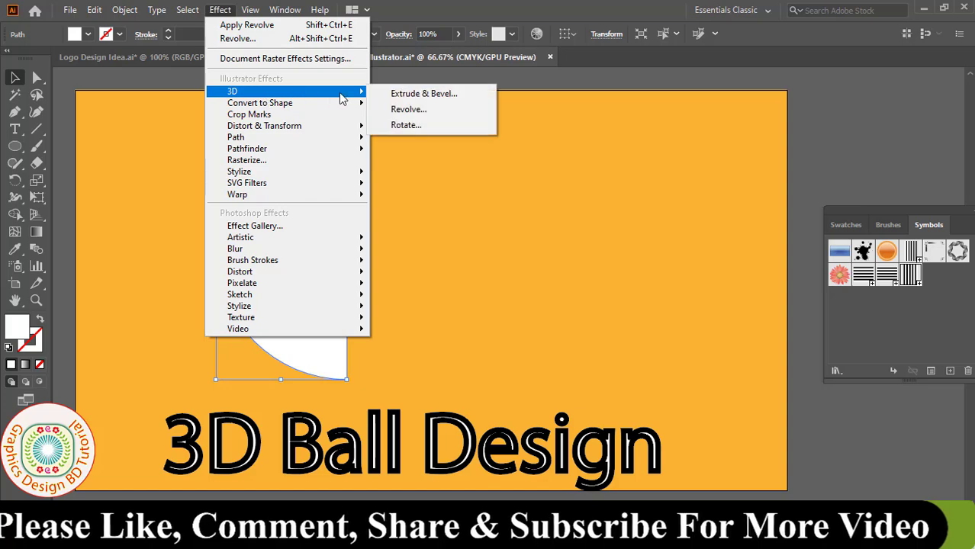
Apply 3D Revolve with preview, tilt to -24°, -10°, 2°, revolving from the Right Edge.
click(411, 109)
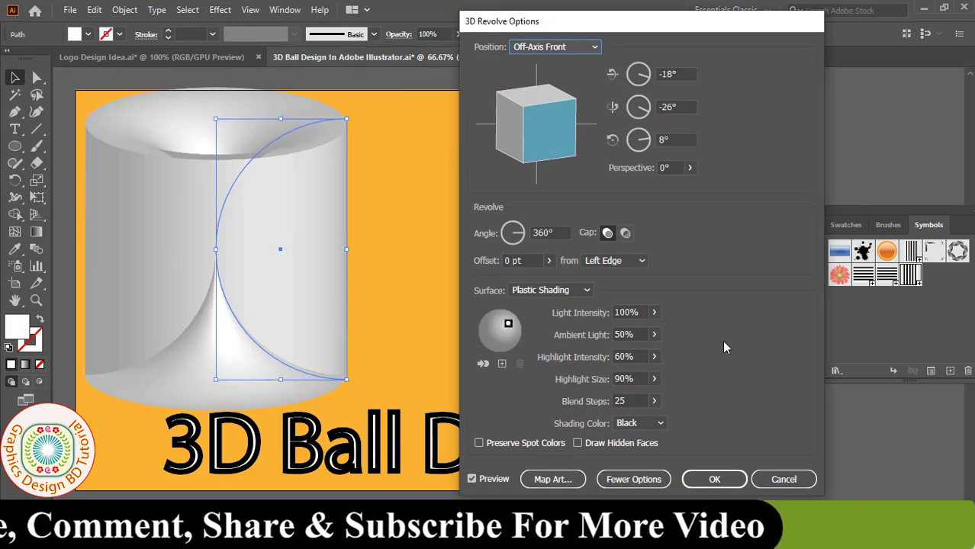
click(471, 479)
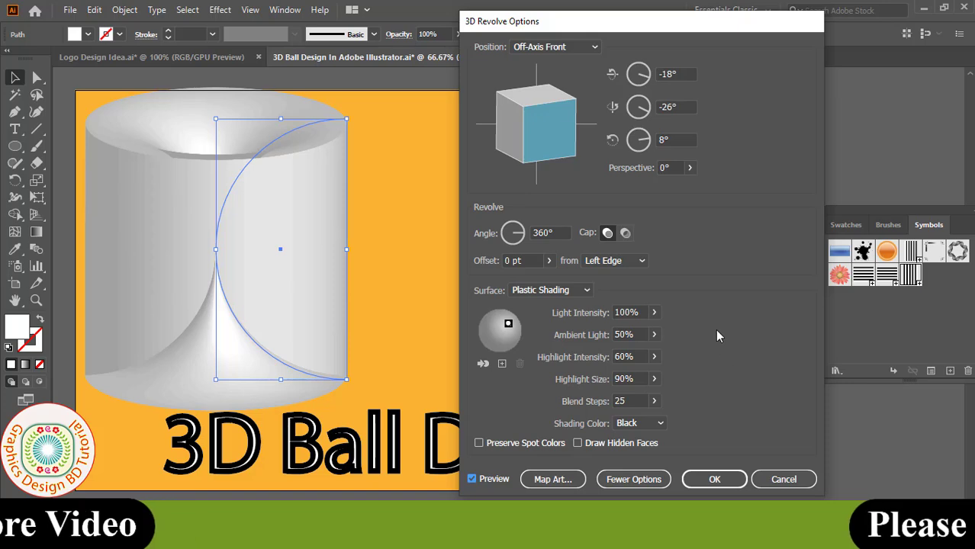
mouse_move(550, 143)
mouse_down()
mouse_move(536, 134)
mouse_move(535, 147)
mouse_up()
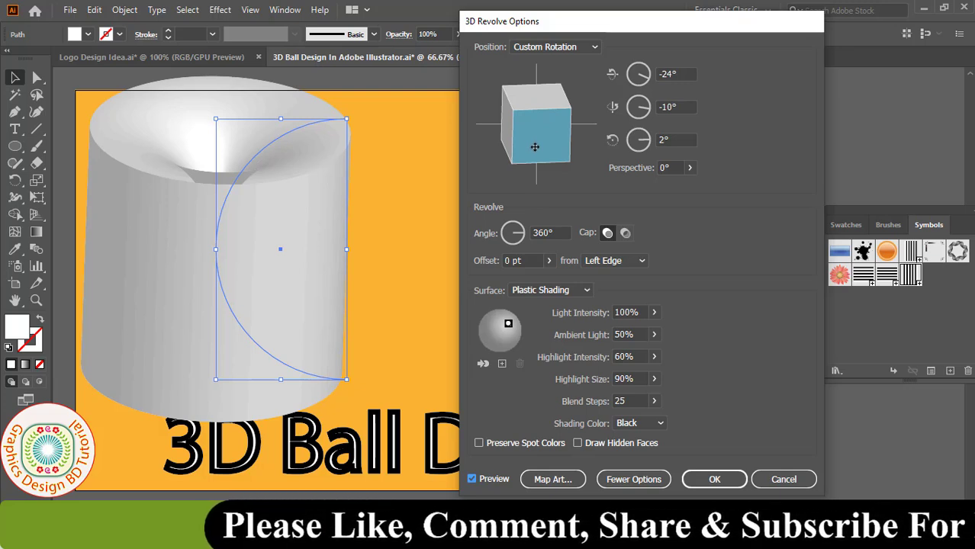
click(643, 262)
click(633, 294)
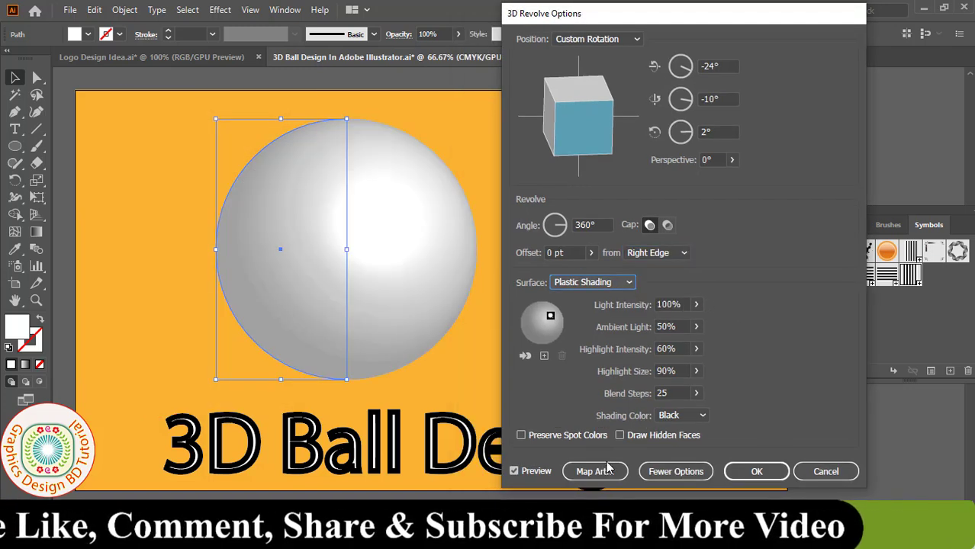
Map the 3D Ball-1 stripe symbol onto the sphere with Scale to Fit and accept.
click(595, 471)
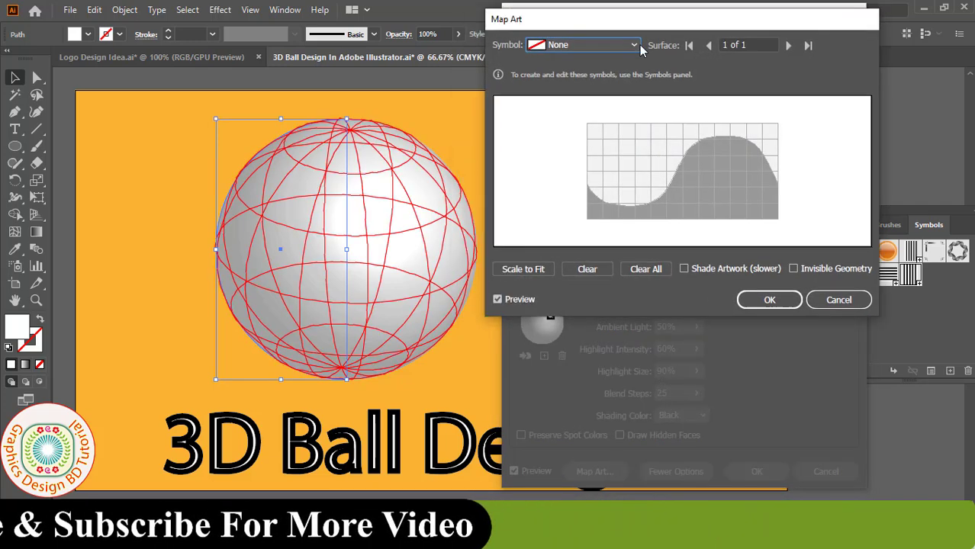
click(635, 45)
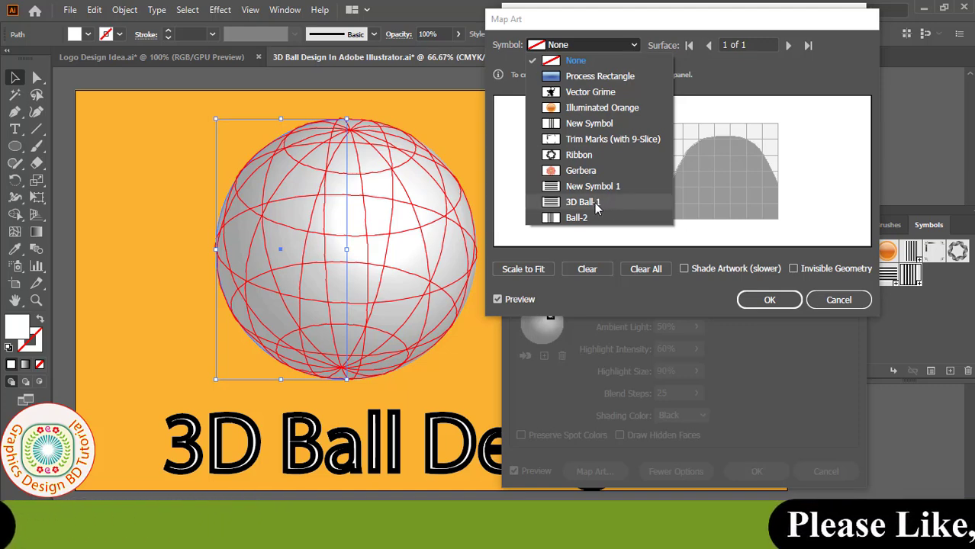
click(597, 204)
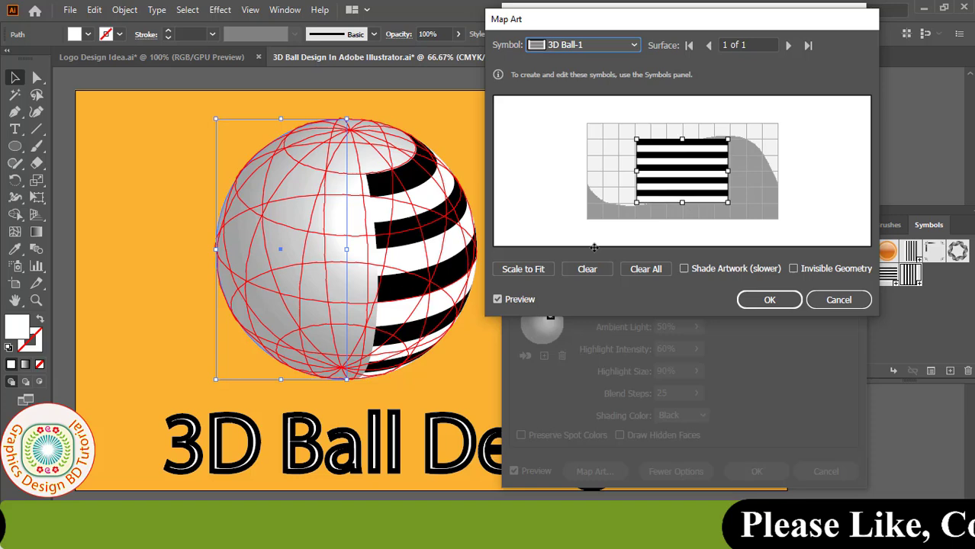
click(524, 269)
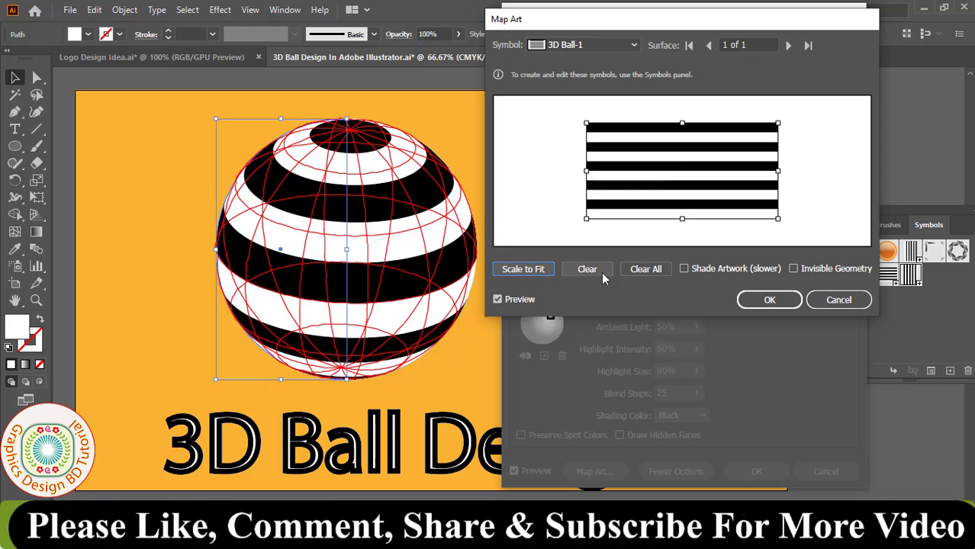
click(770, 300)
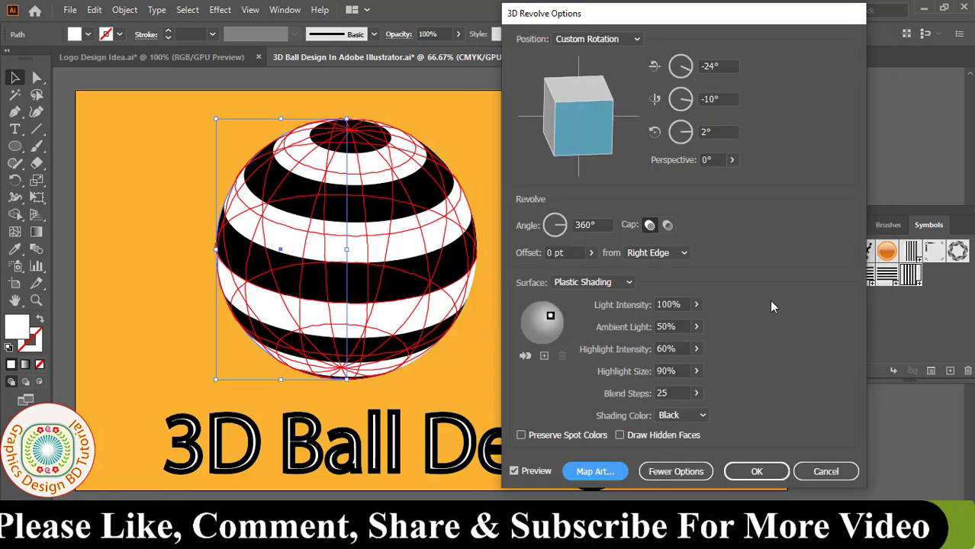
Apply the 3D revolve, expand the striped ball's appearance, and move it to the artboard's right edge.
click(756, 472)
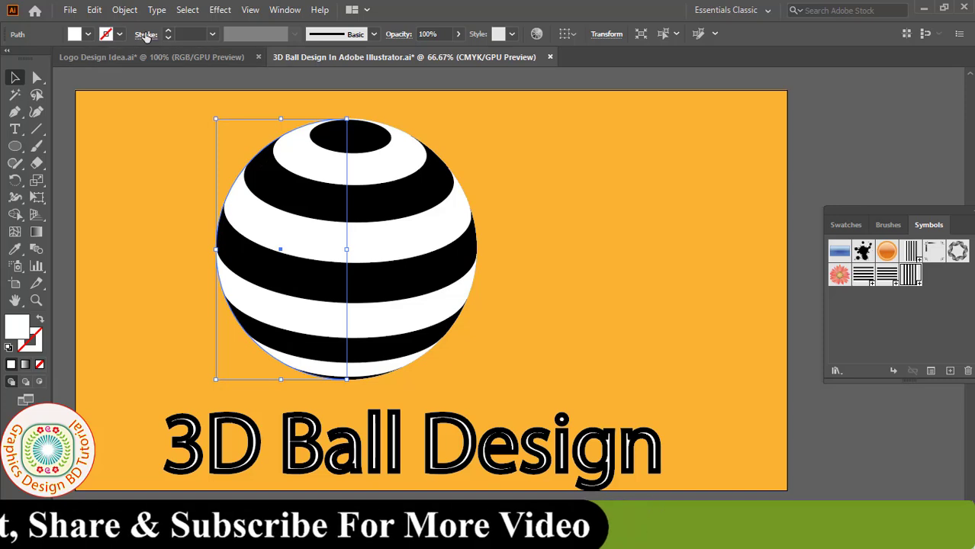
click(126, 10)
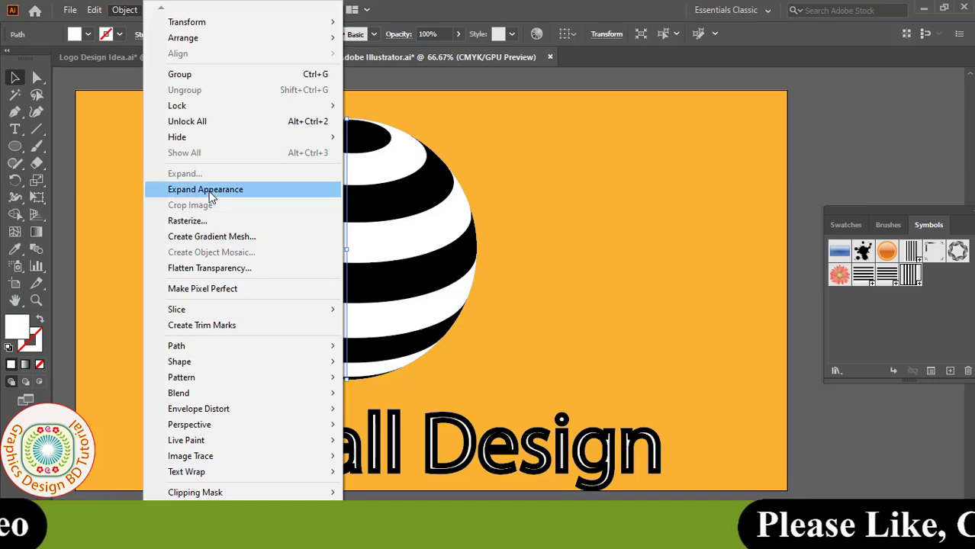
click(211, 191)
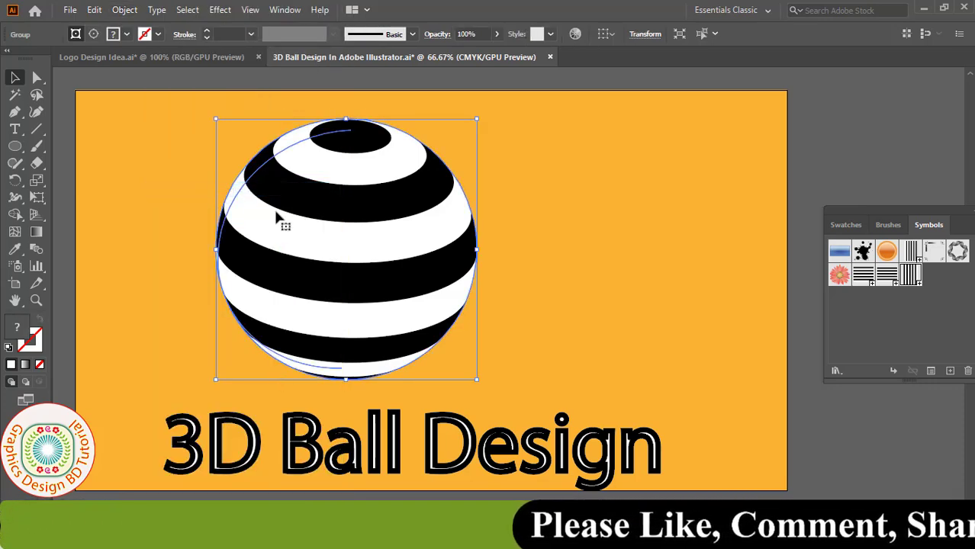
click(550, 230)
mouse_move(470, 230)
mouse_down()
mouse_move(563, 243)
mouse_move(934, 232)
mouse_up()
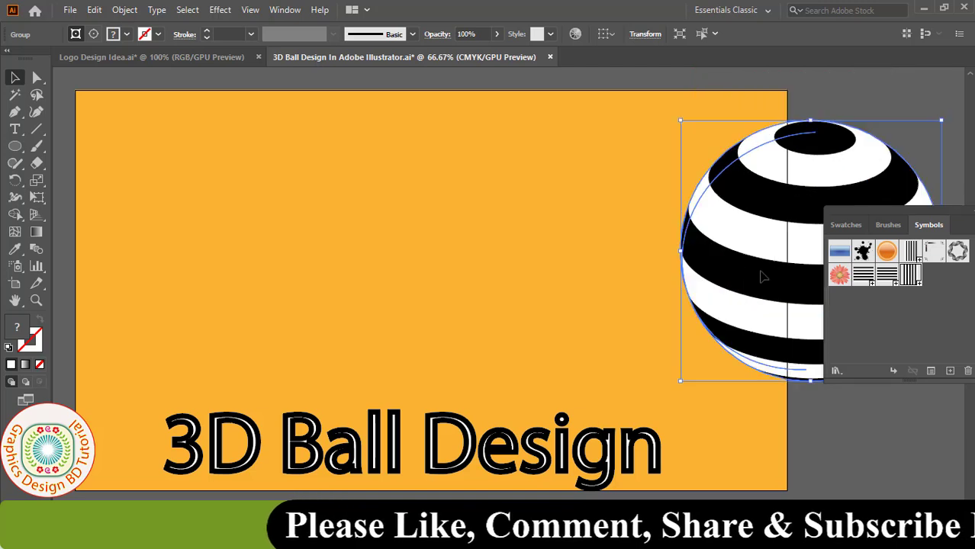
Draw a new white circle with the Ellipse tool on the left of the artboard.
click(373, 201)
click(13, 149)
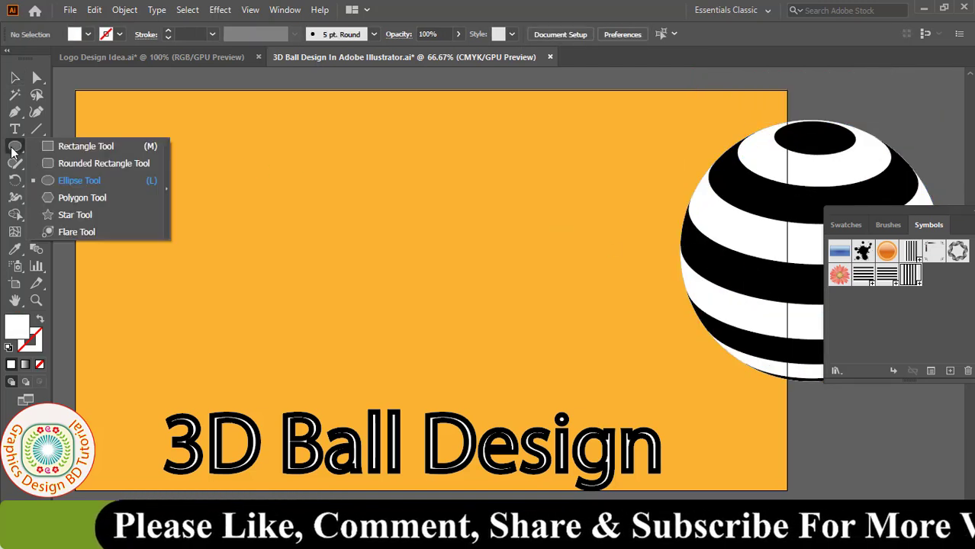
click(76, 180)
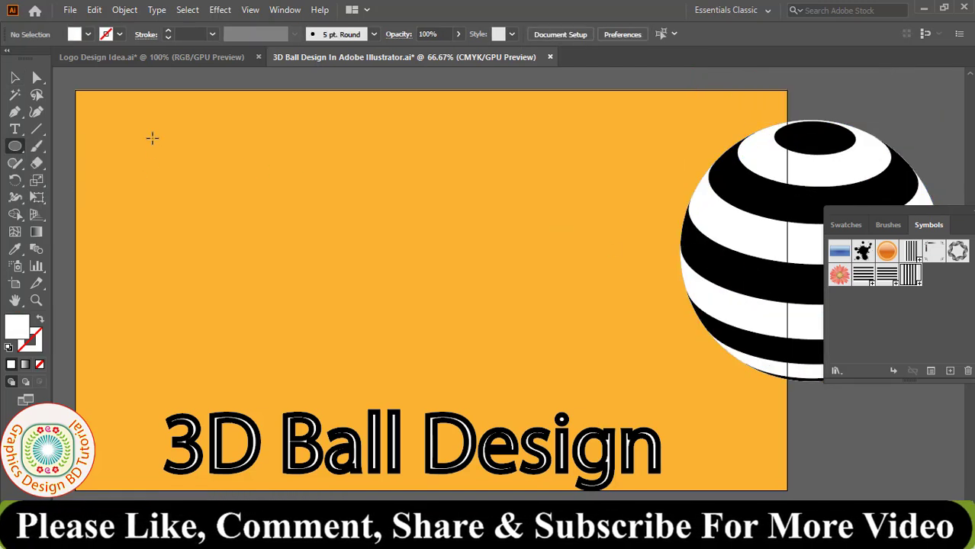
drag(232, 104, 434, 341)
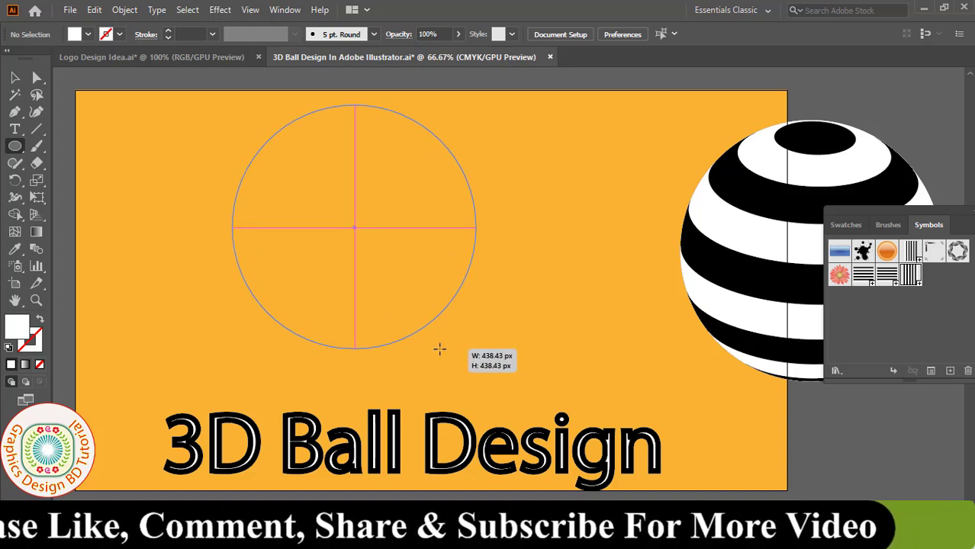
drag(434, 341, 492, 364)
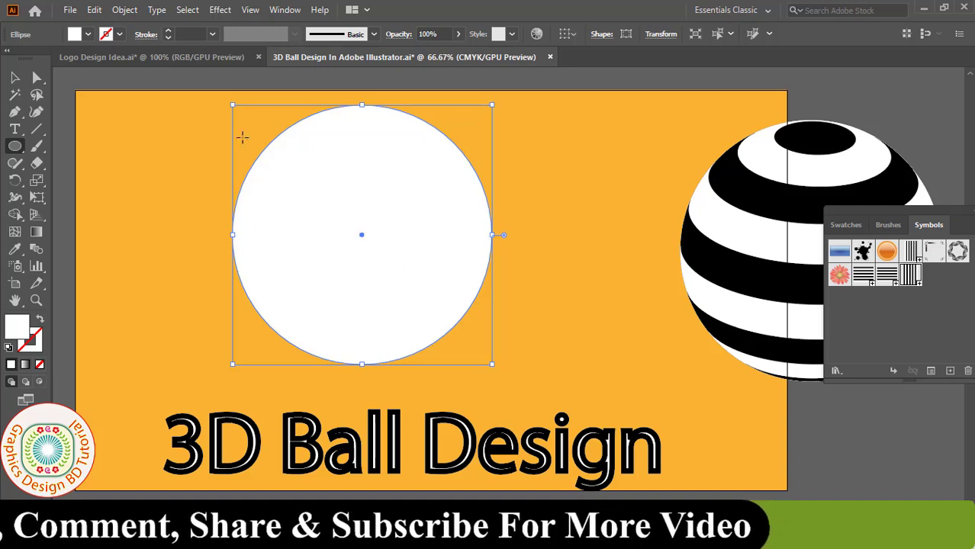
Delete the circle's right anchor point to leave a left half-circle.
click(40, 77)
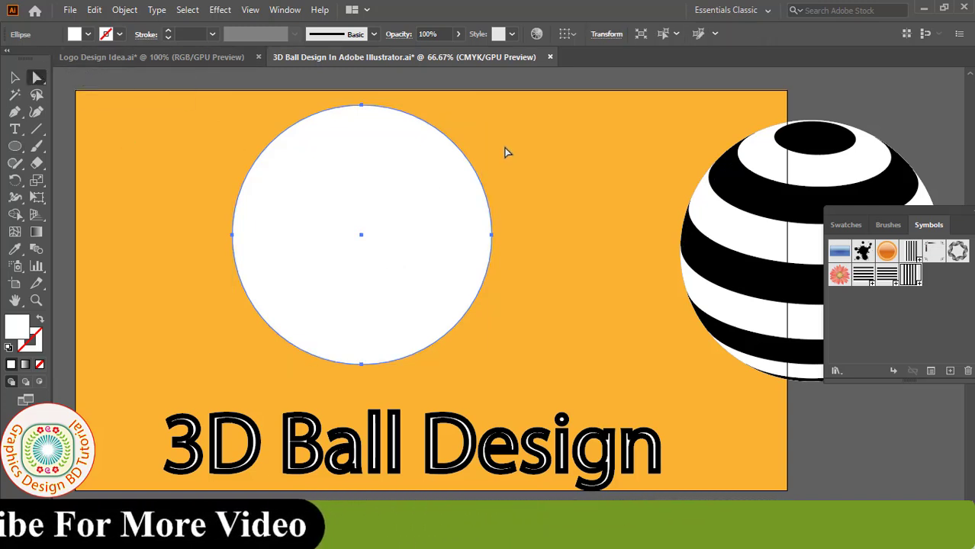
drag(504, 149, 470, 307)
drag(440, 352, 440, 352)
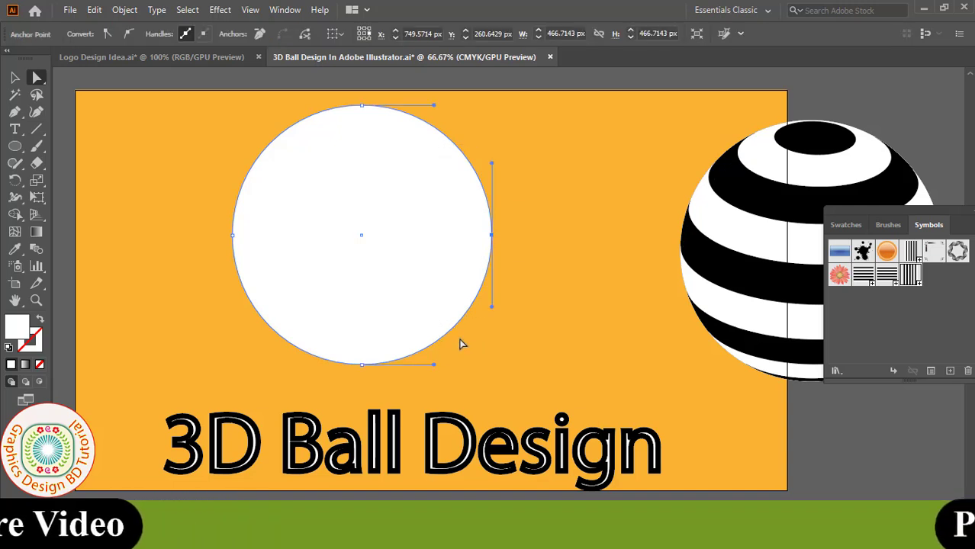
key(Delete)
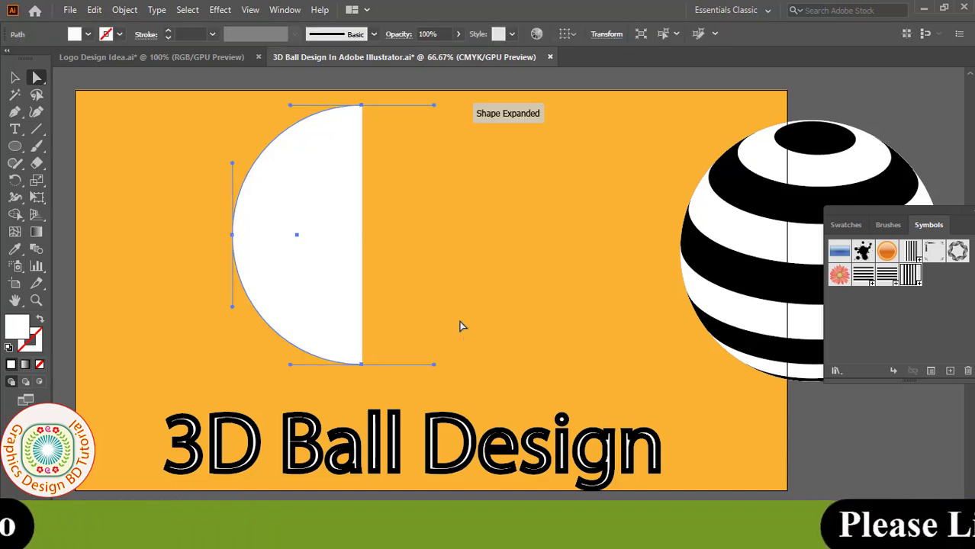
key(v)
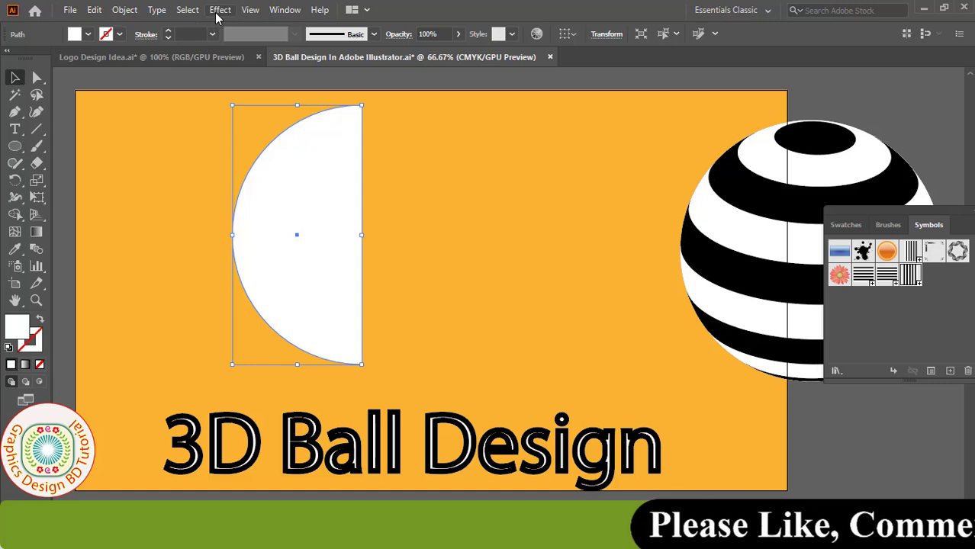
Apply 3D Revolve to the half-circle, tilted to -23°, -2°, 0° and offset from Right Edge.
click(222, 11)
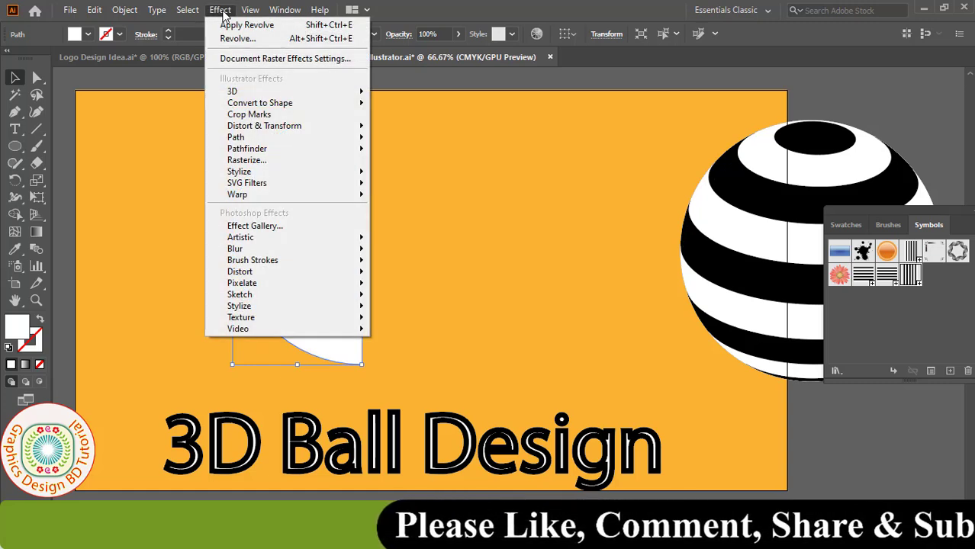
mouse_move(290, 92)
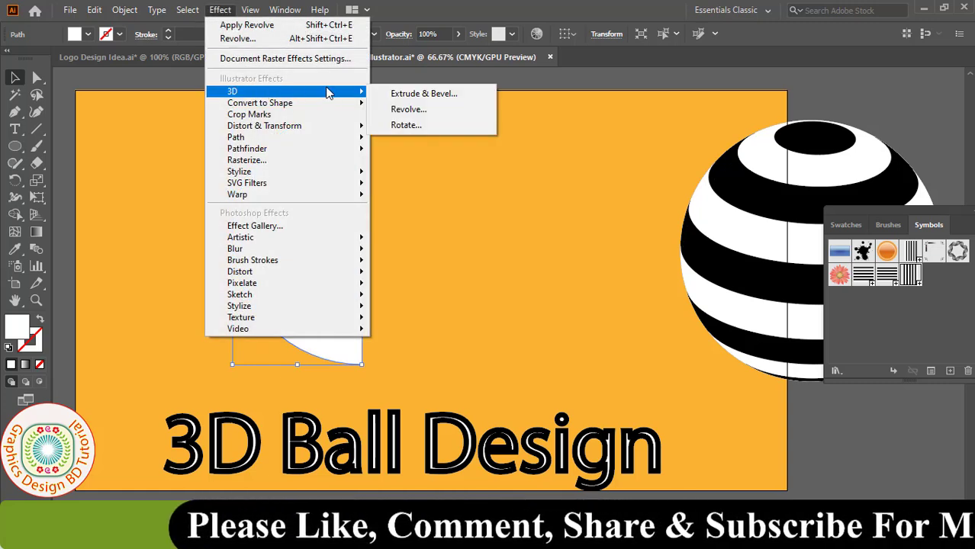
click(410, 111)
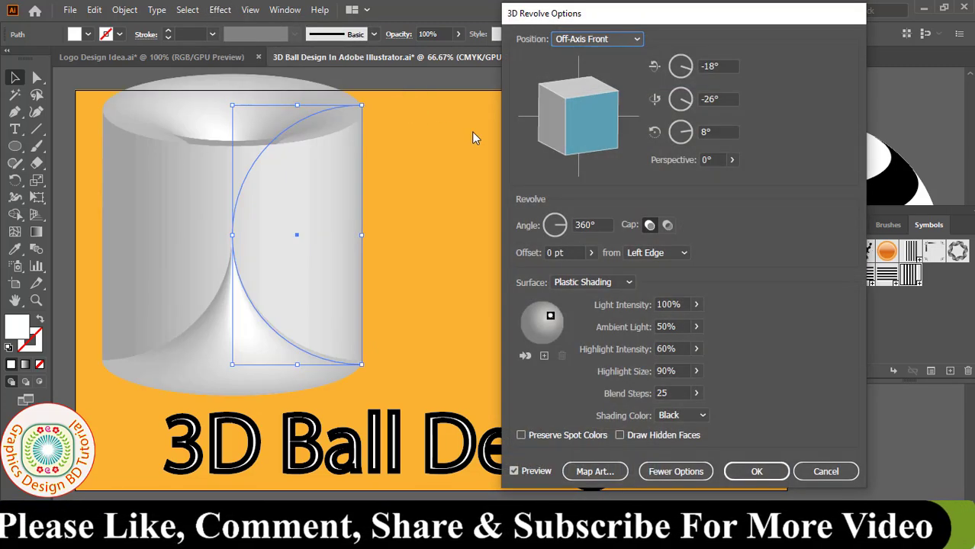
drag(671, 14, 564, 11)
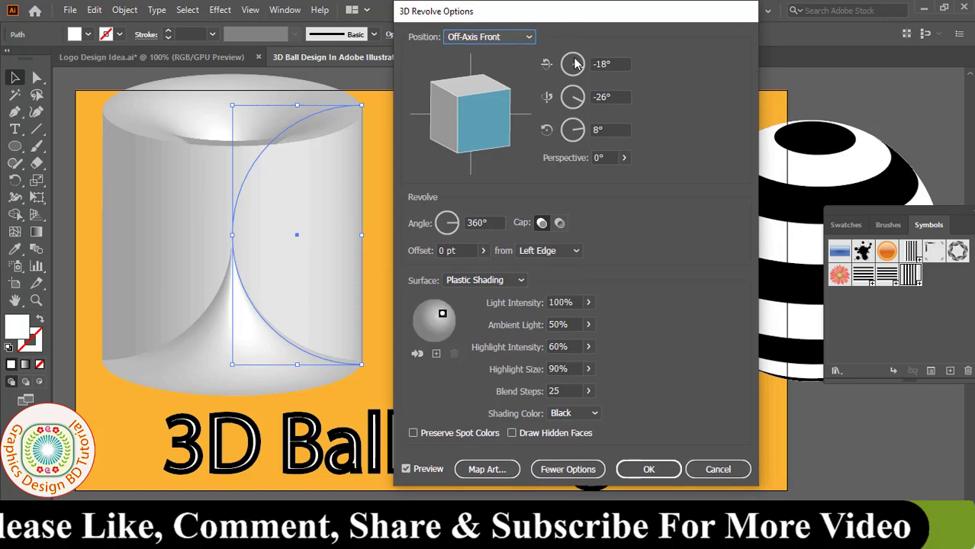
mouse_move(507, 134)
mouse_down()
mouse_move(477, 115)
mouse_move(489, 151)
mouse_up()
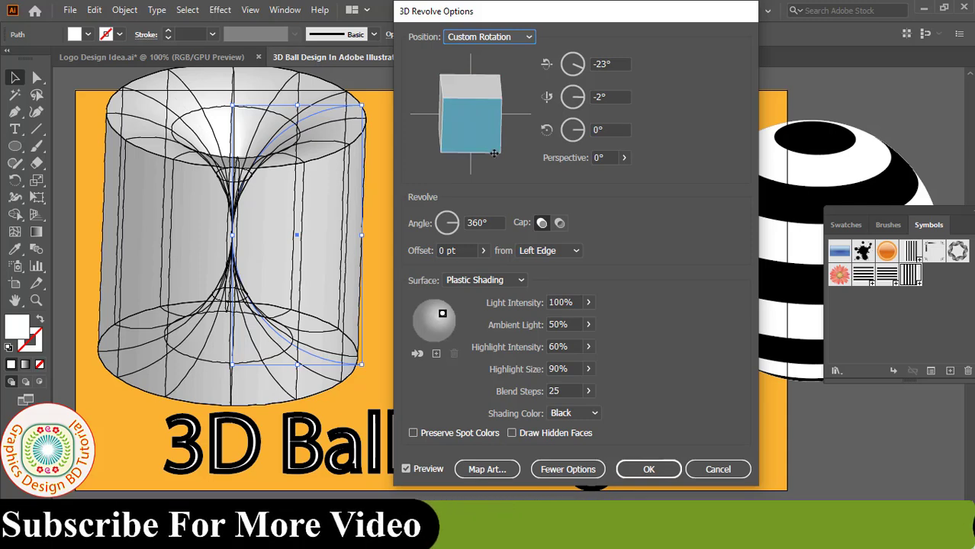
click(575, 251)
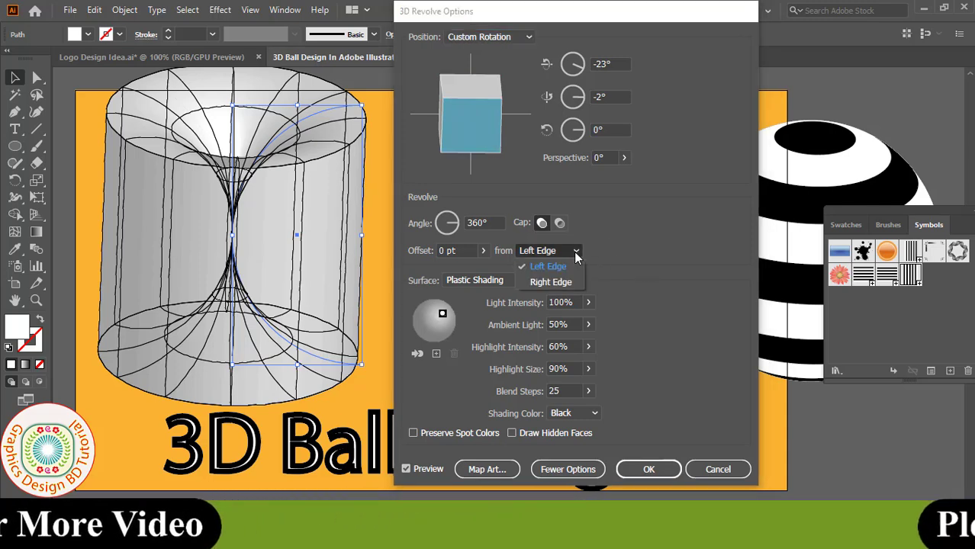
click(570, 284)
drag(565, 11, 671, 14)
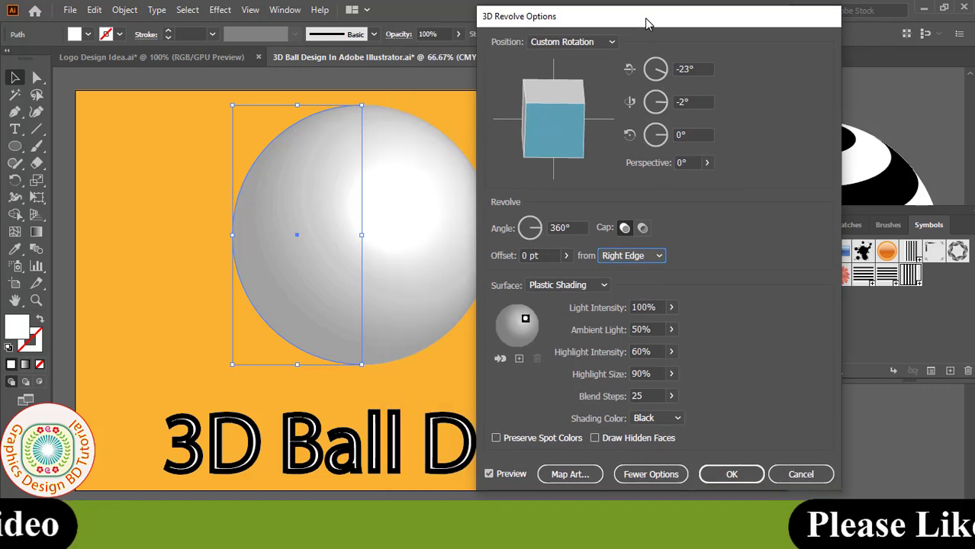
Map the Ball-2 stripe symbol onto the sphere using Scale to Fit.
click(603, 472)
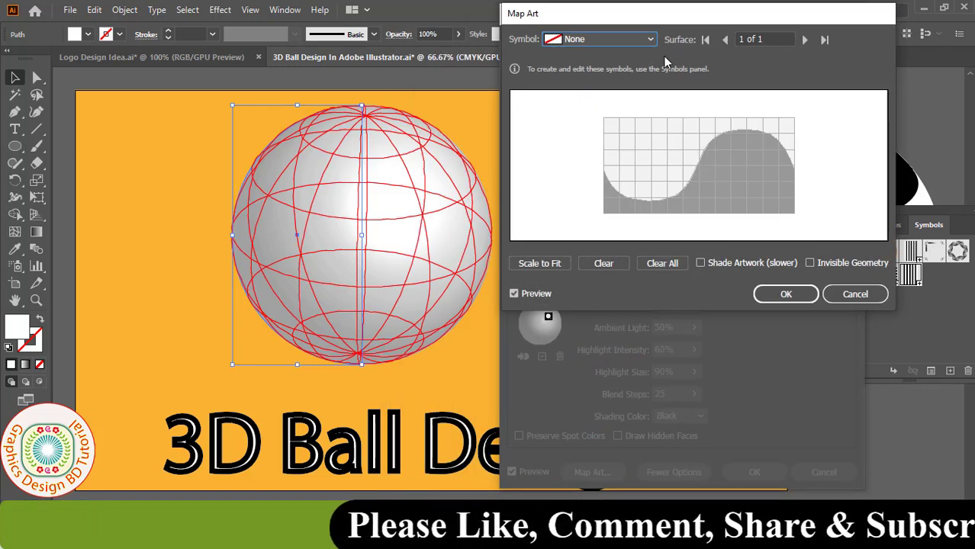
click(650, 40)
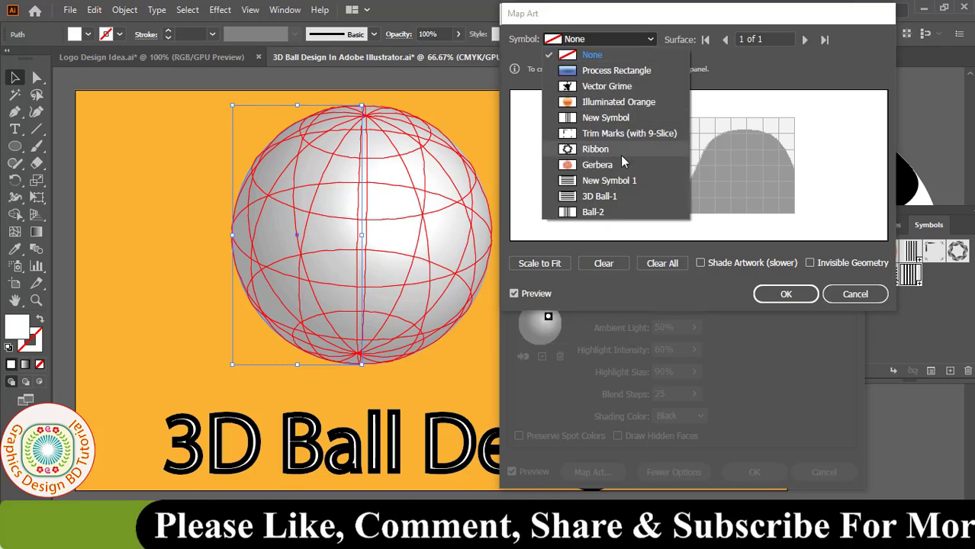
click(600, 213)
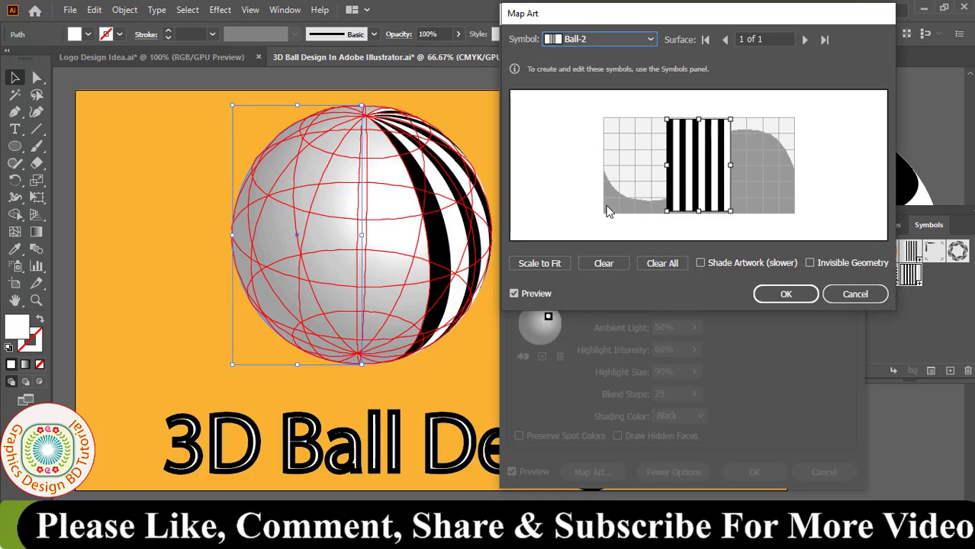
click(556, 264)
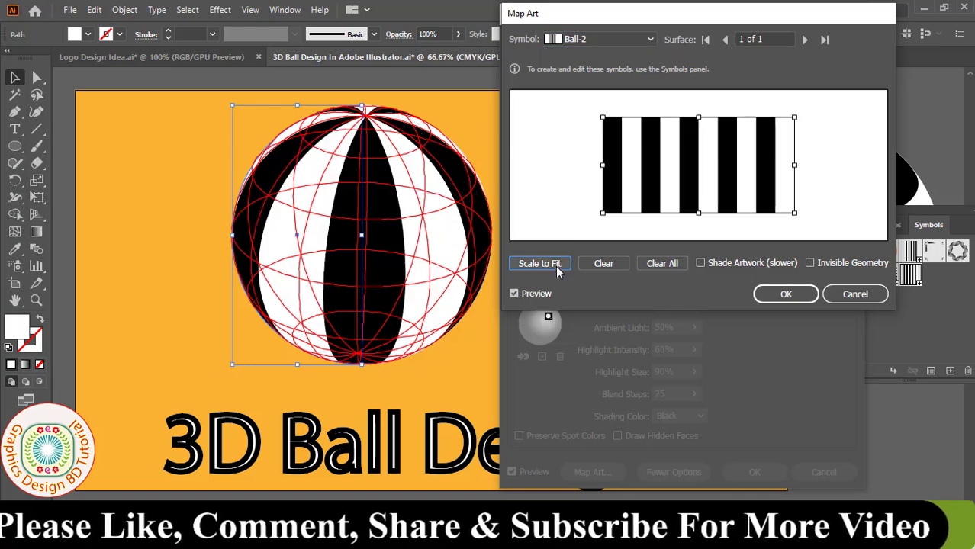
click(791, 299)
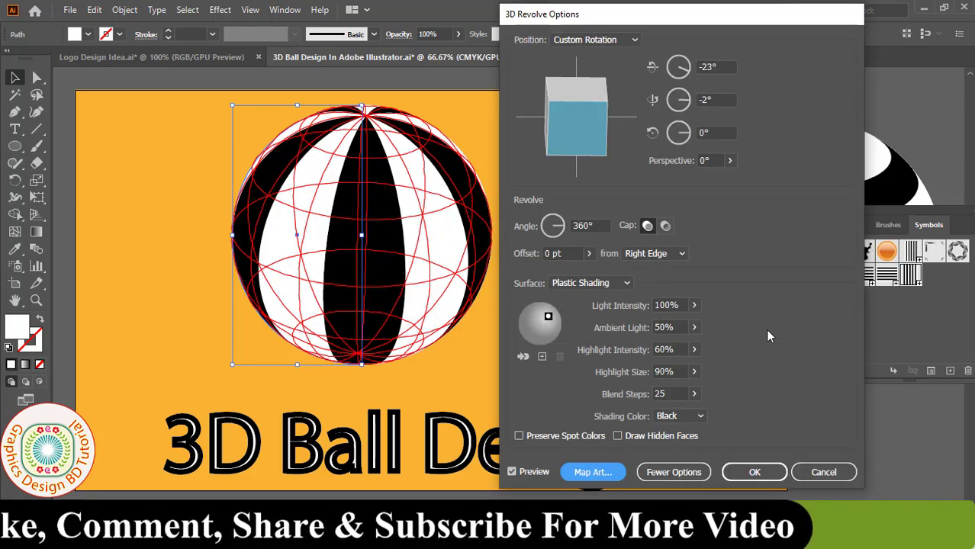
Toggle the extra shading options and apply the 3D Revolve effect to the second ball.
click(679, 473)
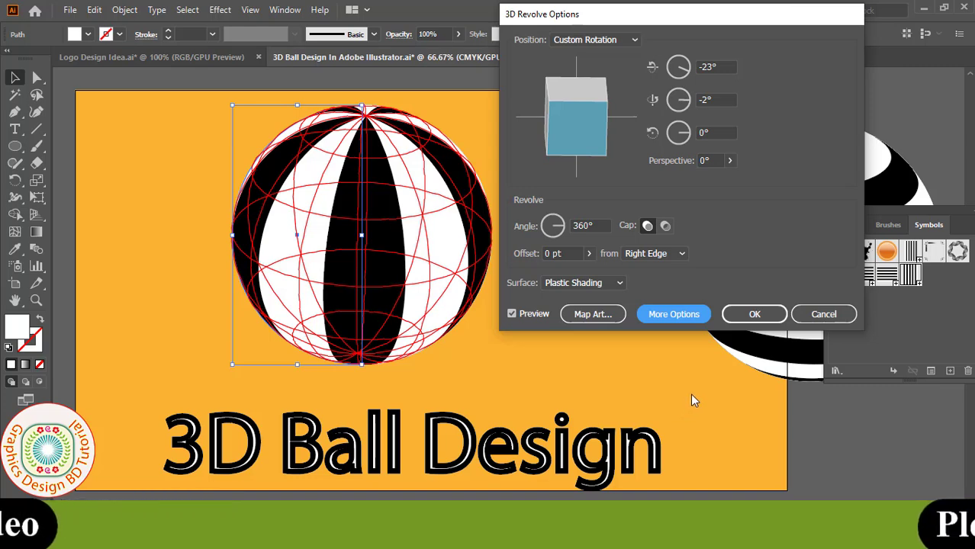
click(691, 315)
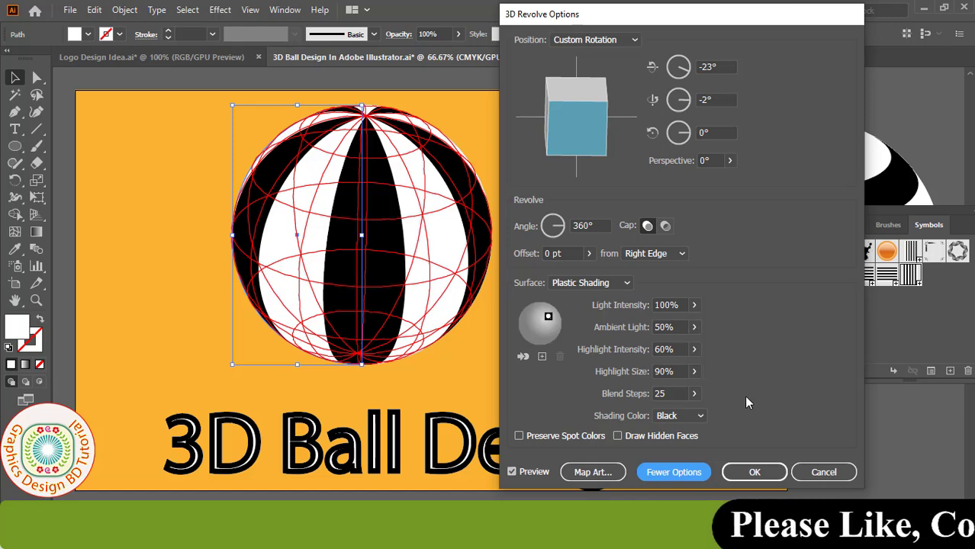
click(754, 473)
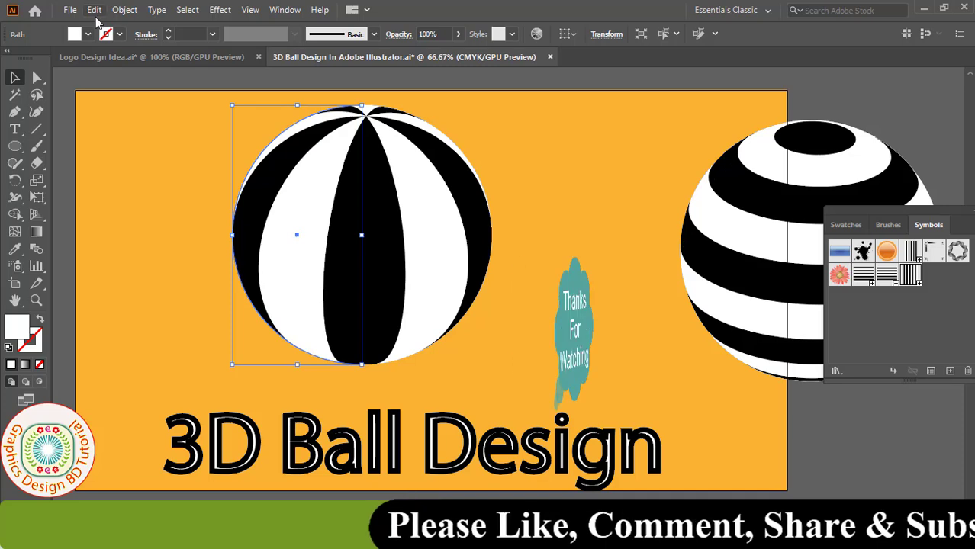
Expand the vertically striped ball's appearance and close the Swatches/Symbols panel.
click(124, 9)
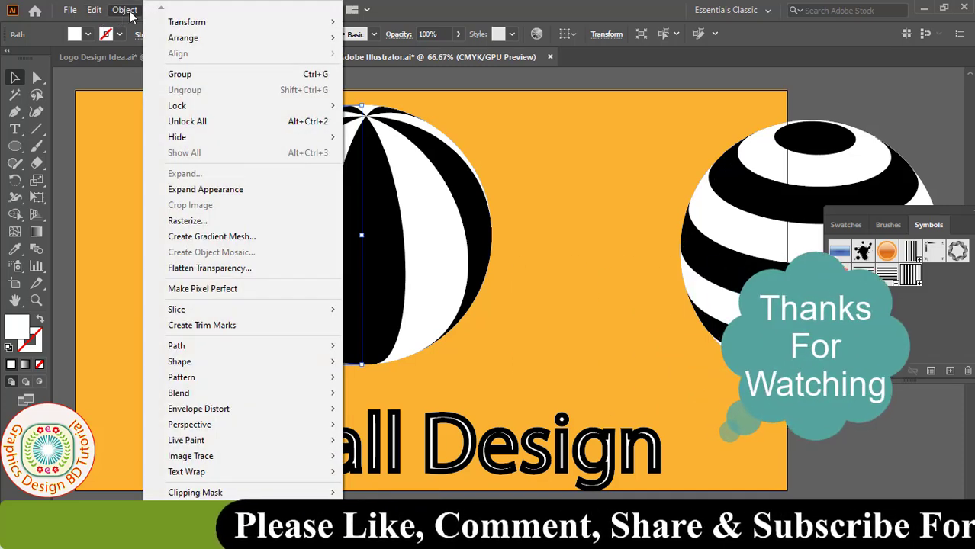
click(212, 190)
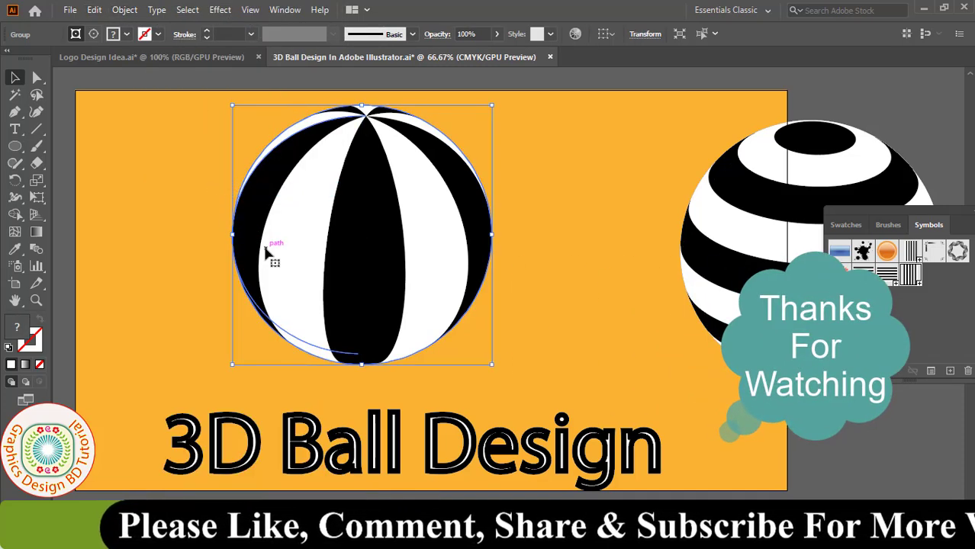
click(172, 220)
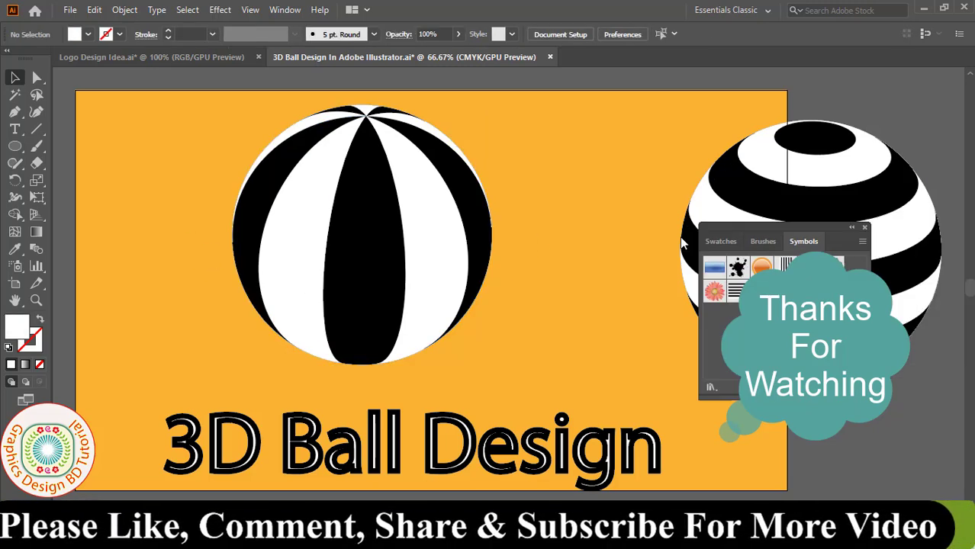
drag(859, 218, 611, 251)
click(740, 244)
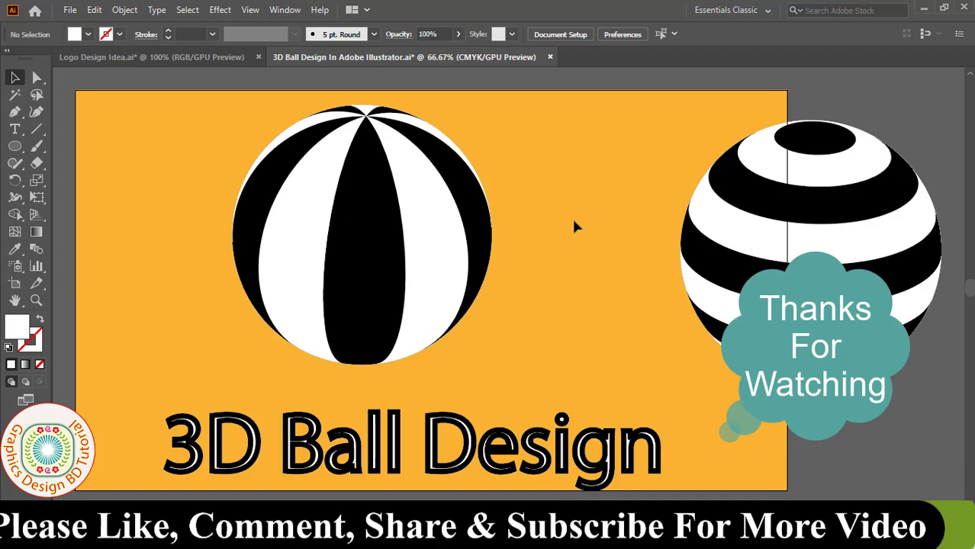
Save the document with File > Save.
click(377, 256)
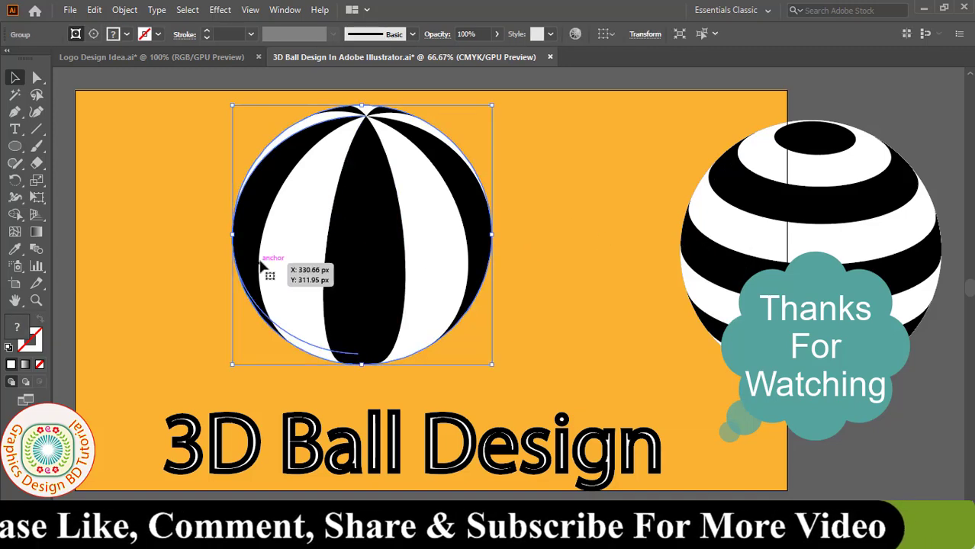
click(94, 10)
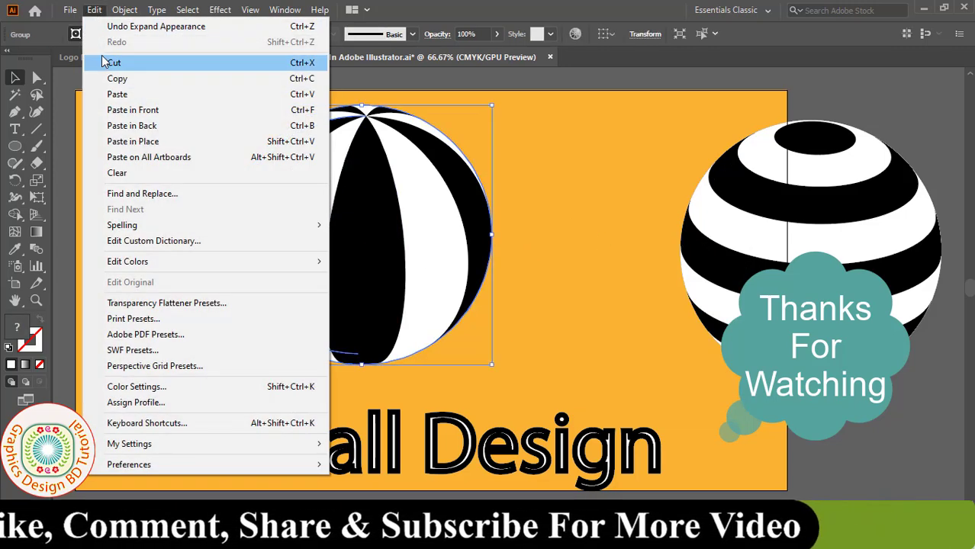
click(97, 126)
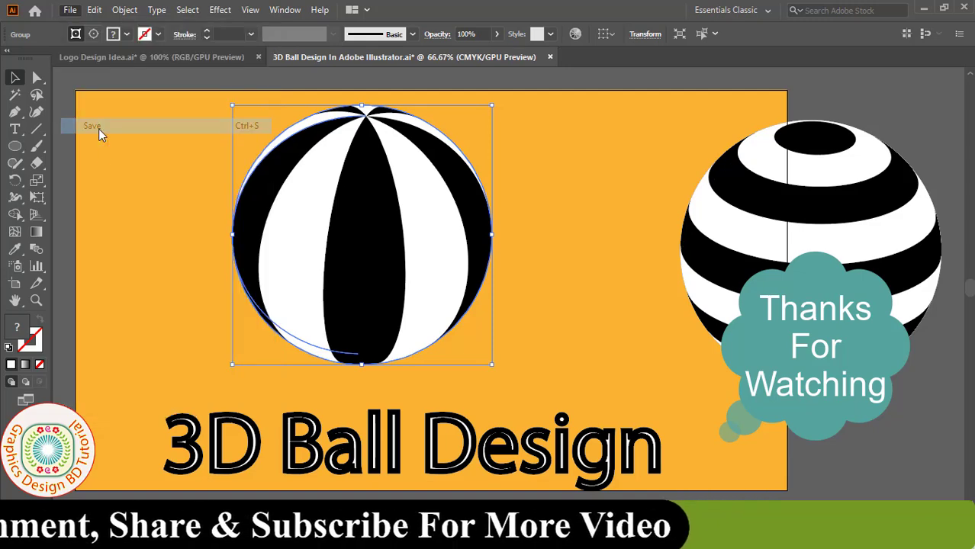
click(549, 255)
Drag the horizontally striped ball onto the artboard, evenly beside the vertically striped ball.
drag(818, 266, 620, 289)
drag(431, 263, 408, 289)
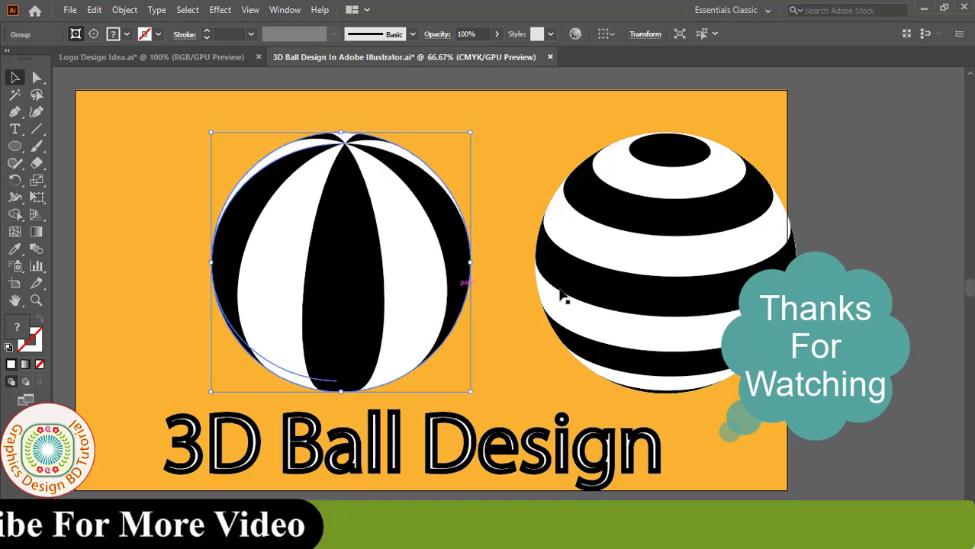
drag(607, 292, 572, 286)
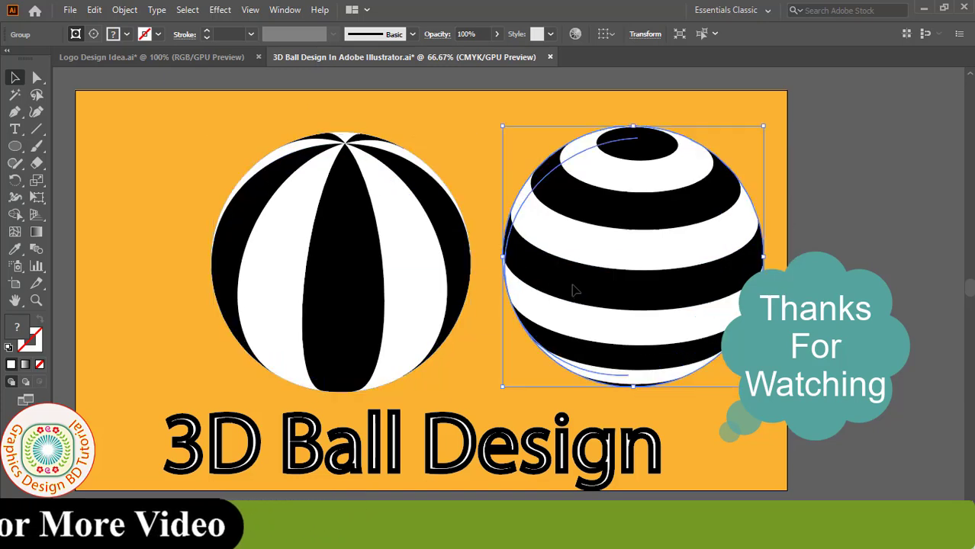
click(167, 200)
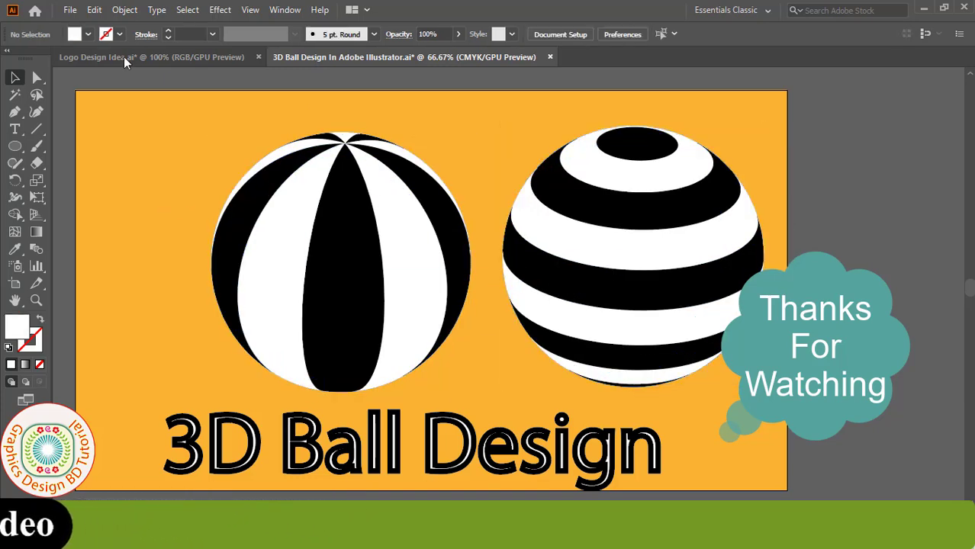
click(94, 10)
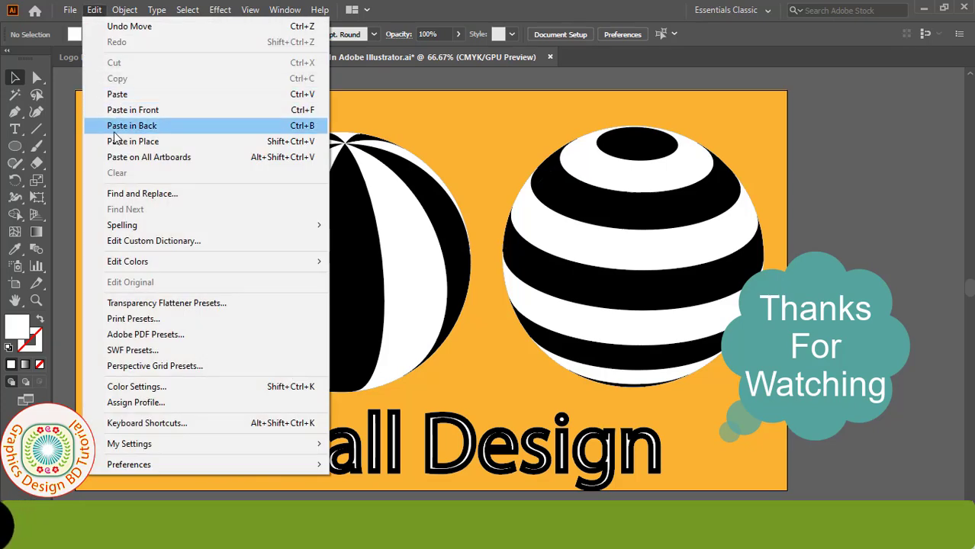